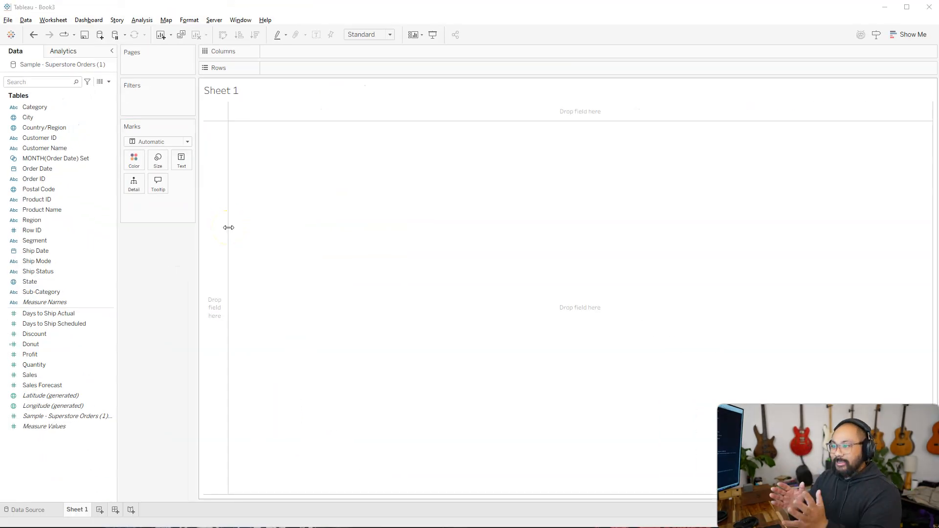
Step: Build a horizontal bar chart with Sub-Category on Rows and the sum of Sales on Columns
{"action": "left_click", "coordinate": [151, 312]}
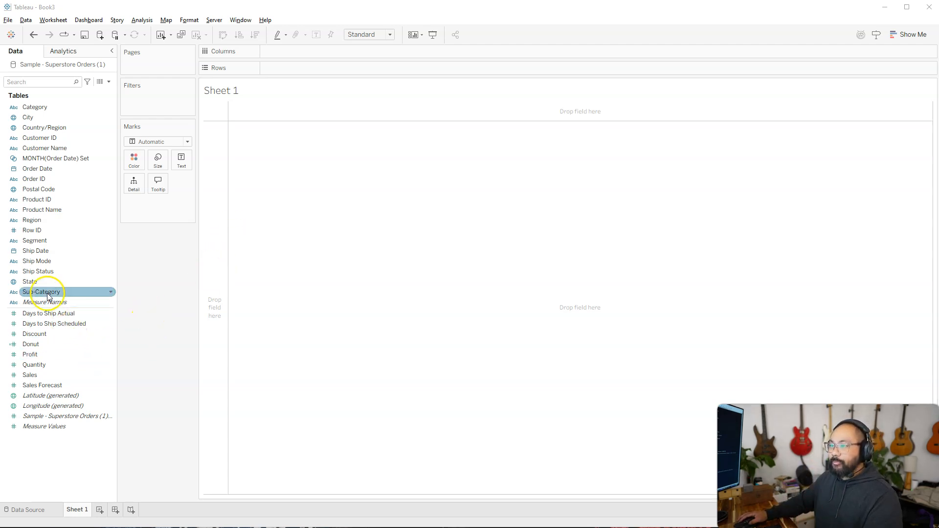
{"action": "left_click_drag", "start_coordinate": [34, 292], "coordinate": [212, 204]}
{"action": "left_click_drag", "start_coordinate": [30, 375], "coordinate": [306, 51]}
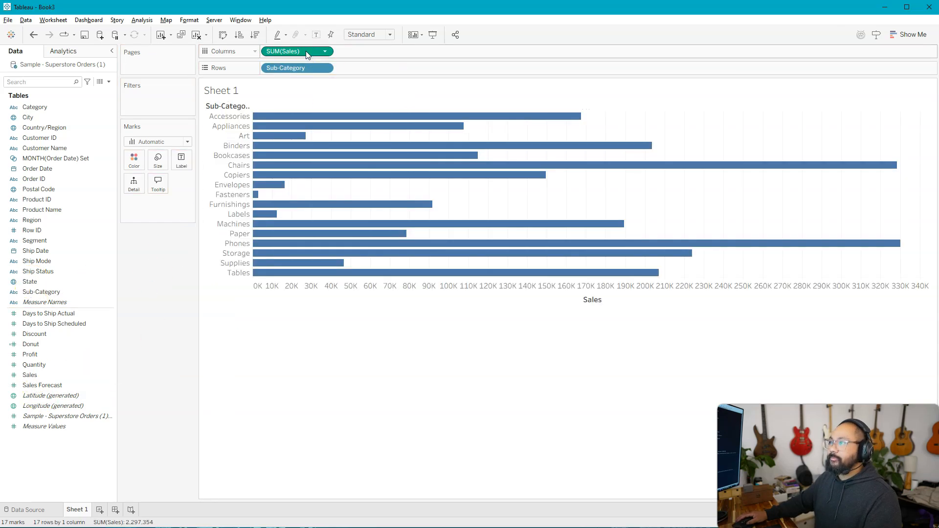
Step: Fit the chart to Entire View and widen the Sub-Category header column so its title fits
{"action": "left_click", "coordinate": [355, 35]}
{"action": "left_click", "coordinate": [367, 75]}
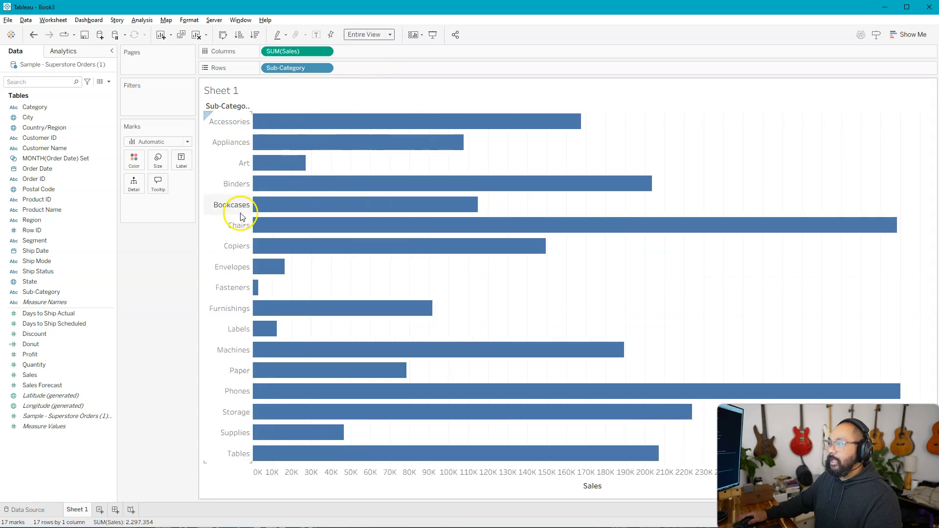
{"action": "left_click_drag", "start_coordinate": [250, 204], "coordinate": [267, 212]}
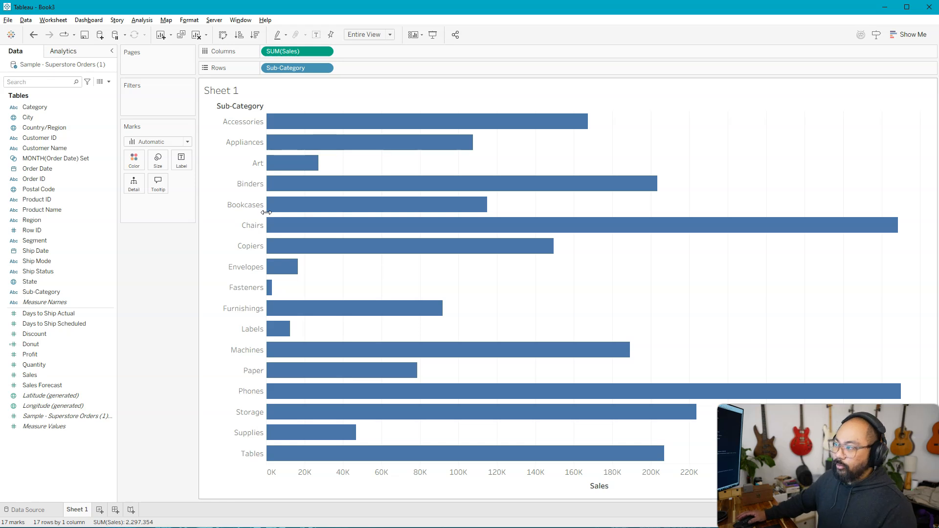
{"action": "mouse_move", "coordinate": [293, 215]}
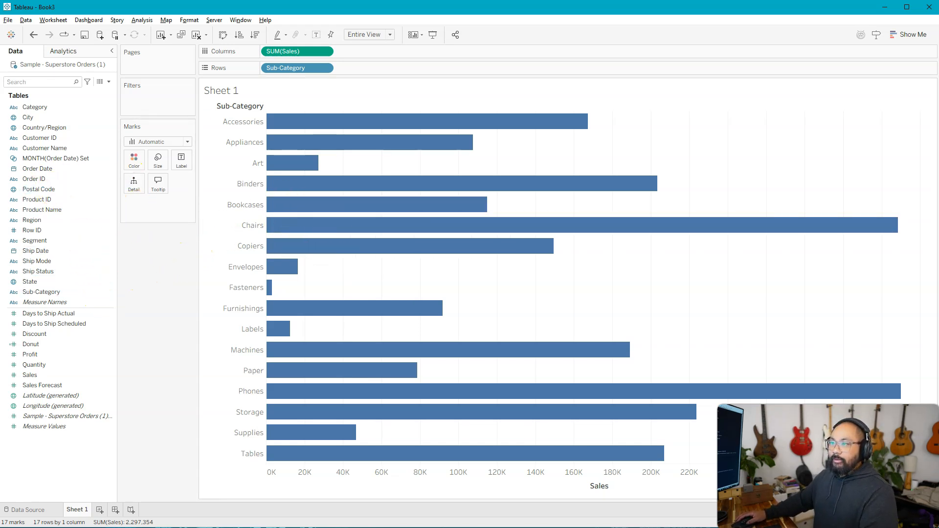
{"action": "left_click", "coordinate": [20, 118]}
{"action": "left_click_drag", "start_coordinate": [6, 104], "coordinate": [120, 309]}
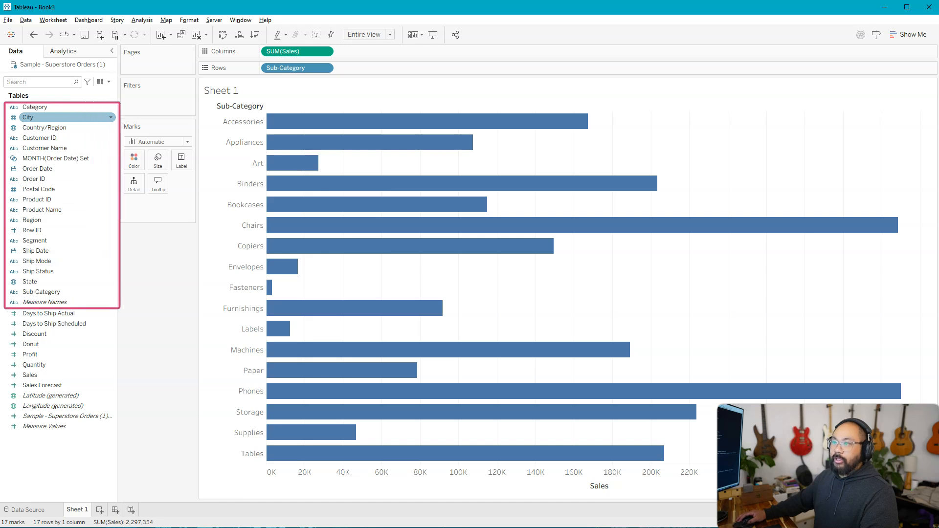
{"action": "left_click_drag", "start_coordinate": [6, 311], "coordinate": [133, 447]}
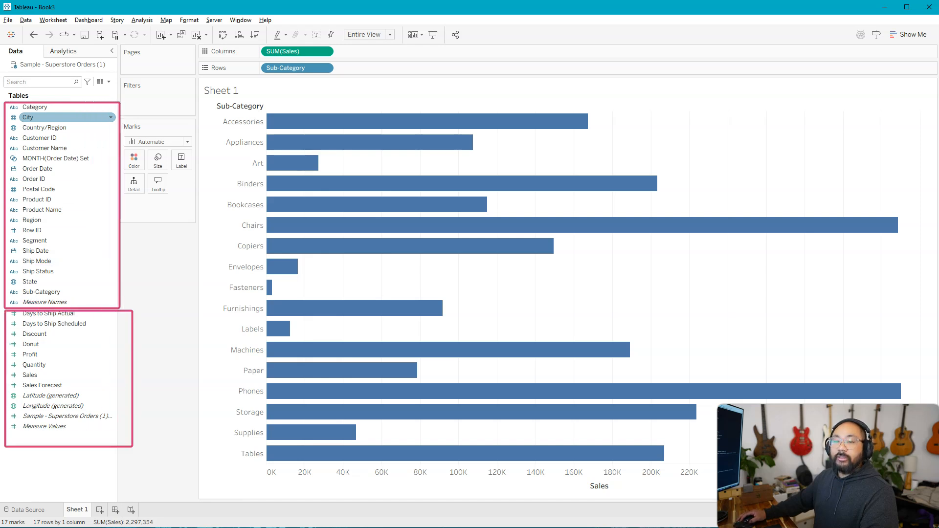
{"action": "key", "text": "Escape"}
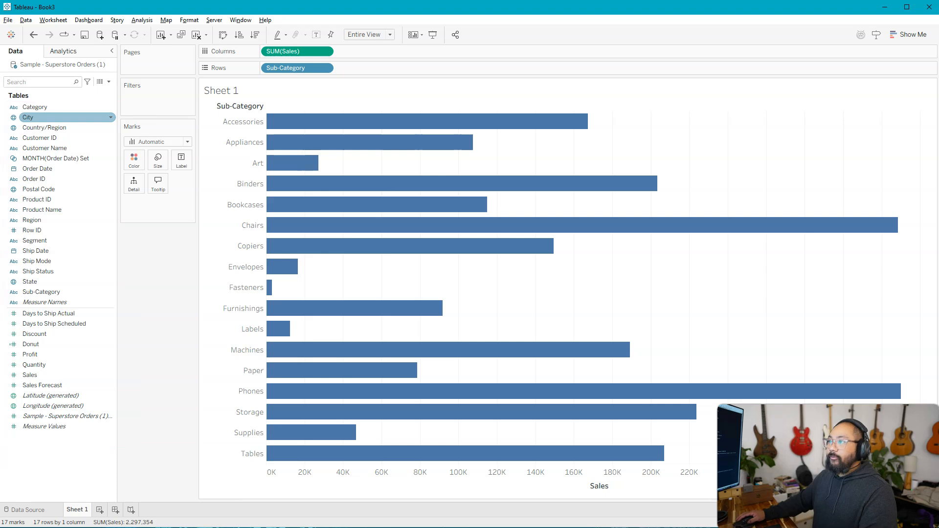
{"action": "left_click_drag", "start_coordinate": [256, 59], "coordinate": [356, 82]}
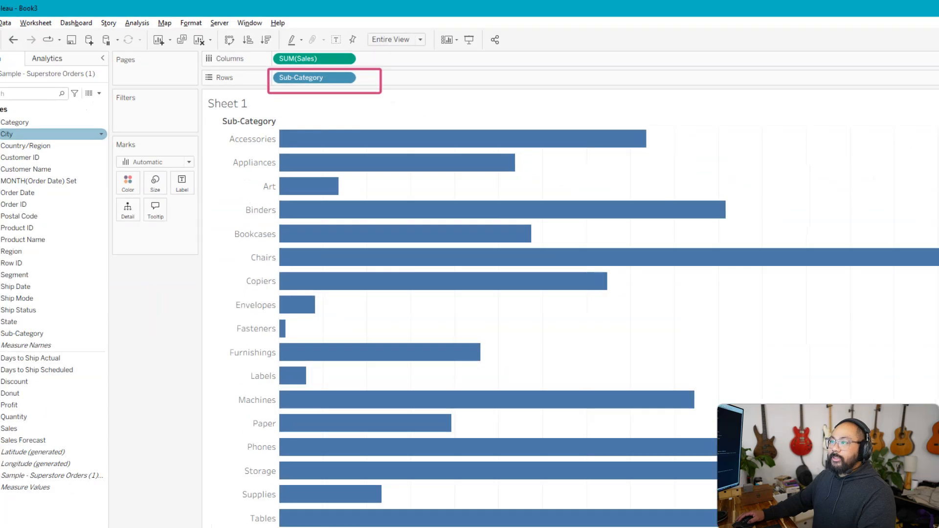
{"action": "key", "text": "Escape"}
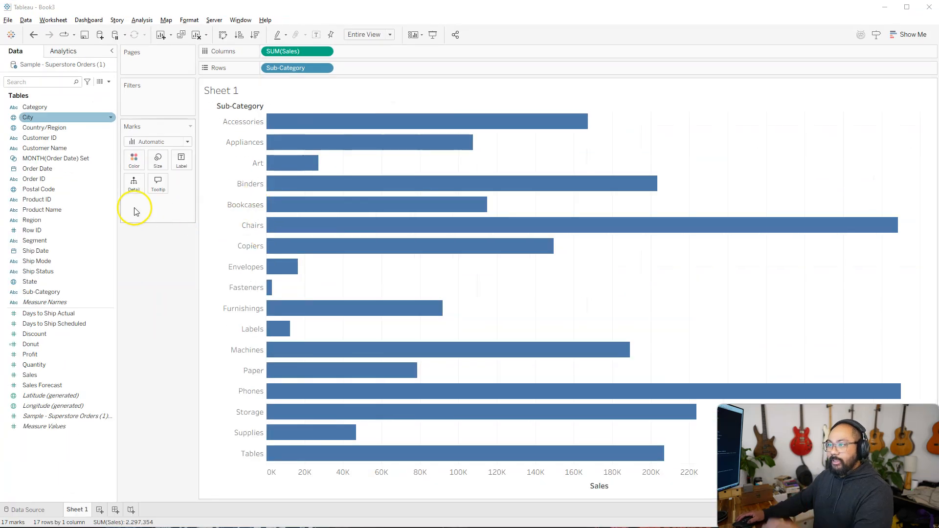
Step: Color the bars by Sub-Category, and remove that field from Color again
{"action": "left_click_drag", "start_coordinate": [42, 292], "coordinate": [137, 161]}
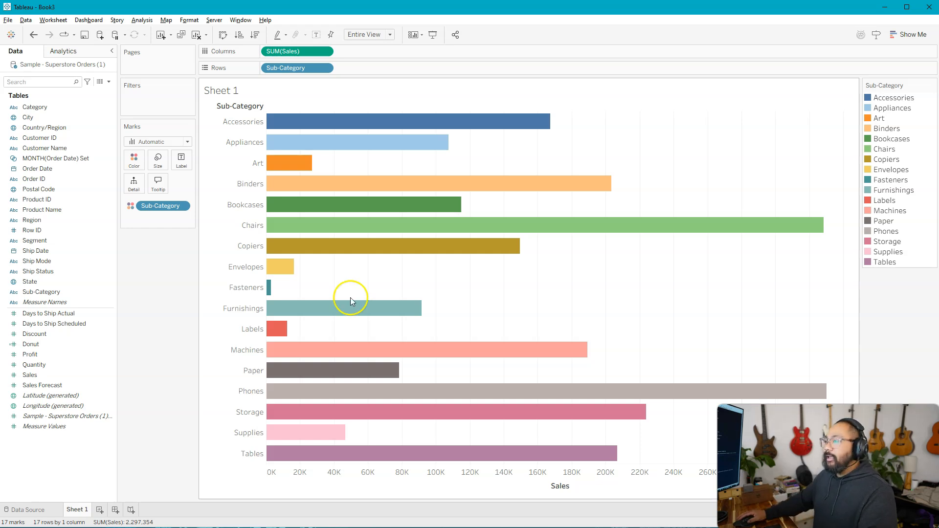
{"action": "left_click_drag", "start_coordinate": [158, 207], "coordinate": [167, 266]}
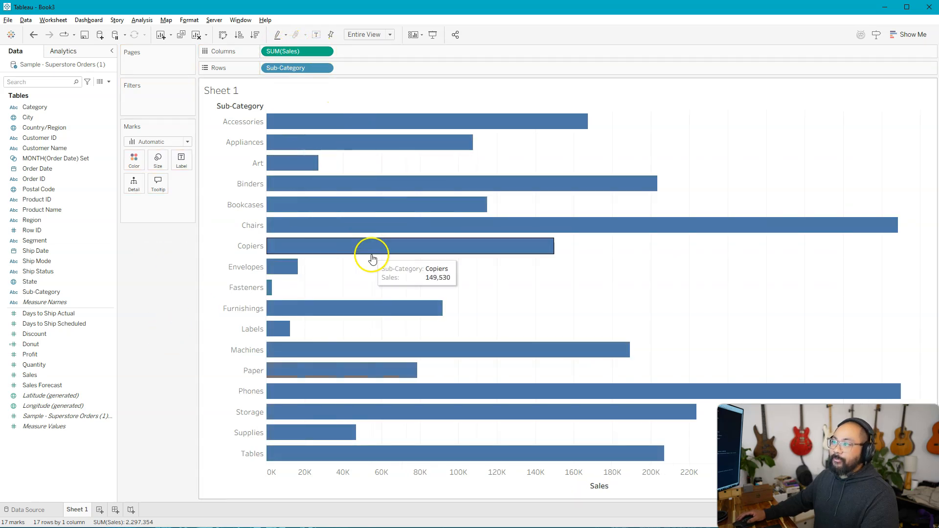
Step: Color the bars by the sum of Sales and set its color palette to Automatic
{"action": "left_click_drag", "start_coordinate": [29, 375], "coordinate": [133, 159]}
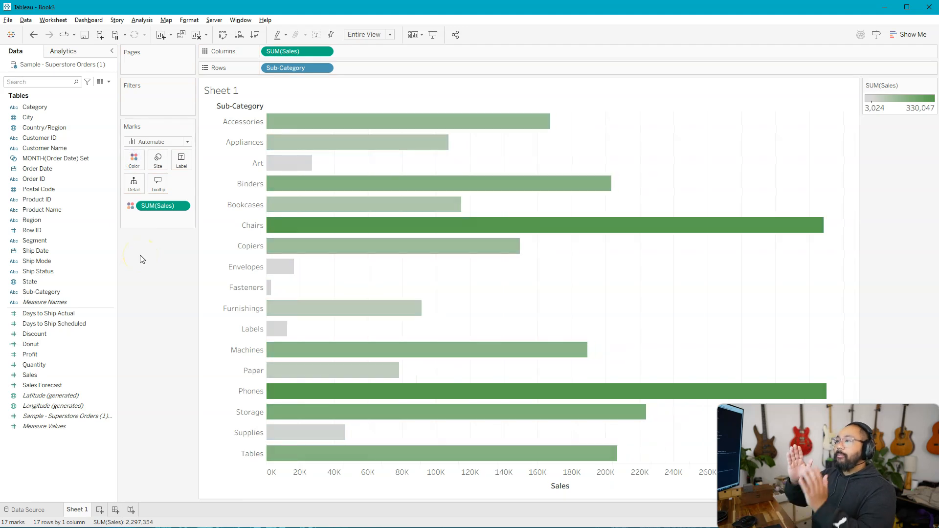
{"action": "double_click", "coordinate": [903, 98]}
{"action": "left_click", "coordinate": [452, 166]}
{"action": "scroll", "coordinate": [420, 192], "scroll_direction": "up", "scroll_amount": 10}
{"action": "left_click", "coordinate": [411, 181]}
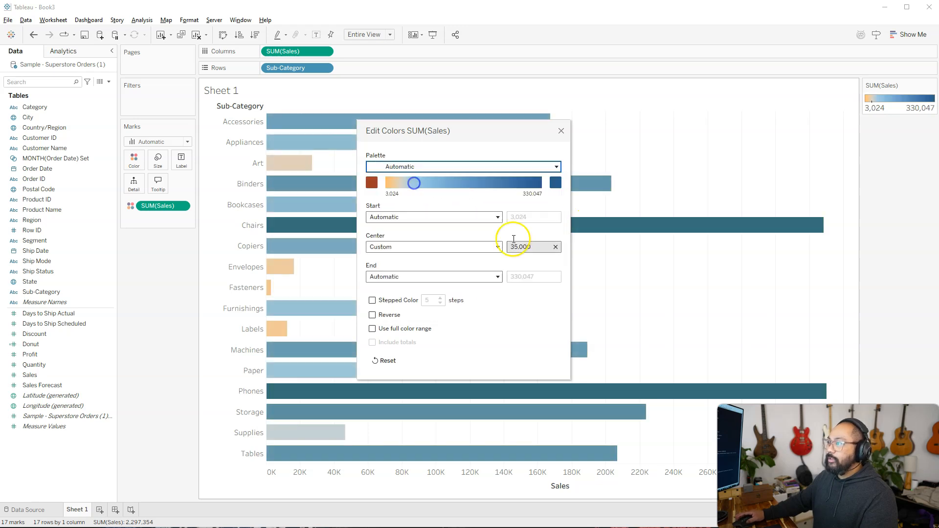
{"action": "left_click", "coordinate": [561, 131]}
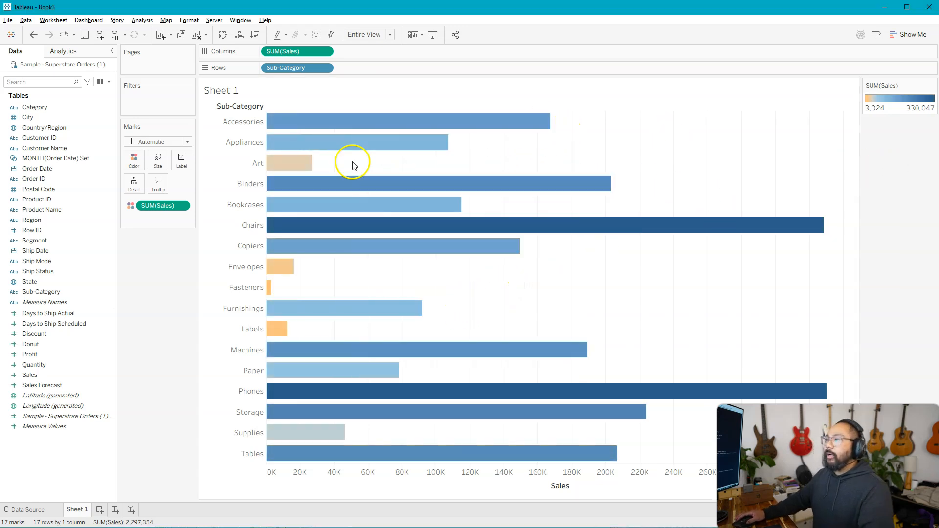
{"action": "mouse_move", "coordinate": [487, 223]}
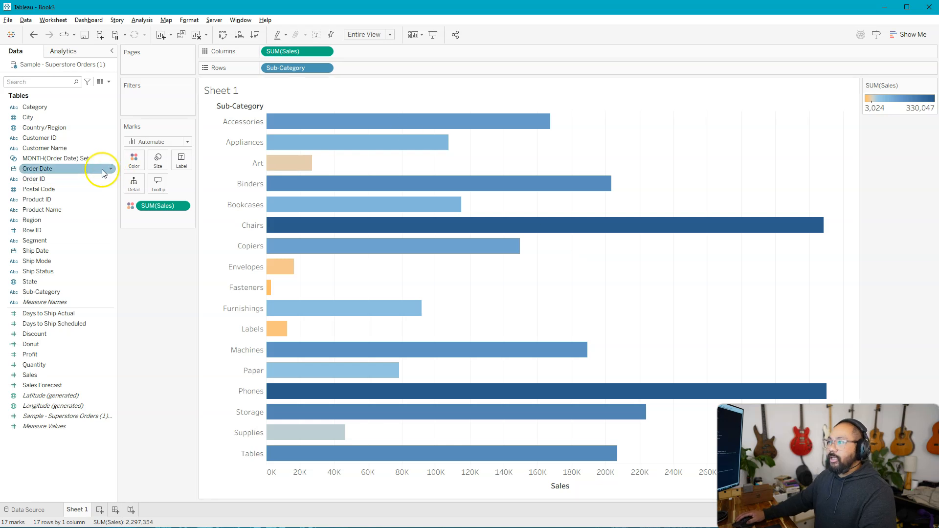
Step: Change the Sales color palette to Red-Black-White Diverging and reverse it
{"action": "left_click", "coordinate": [135, 160]}
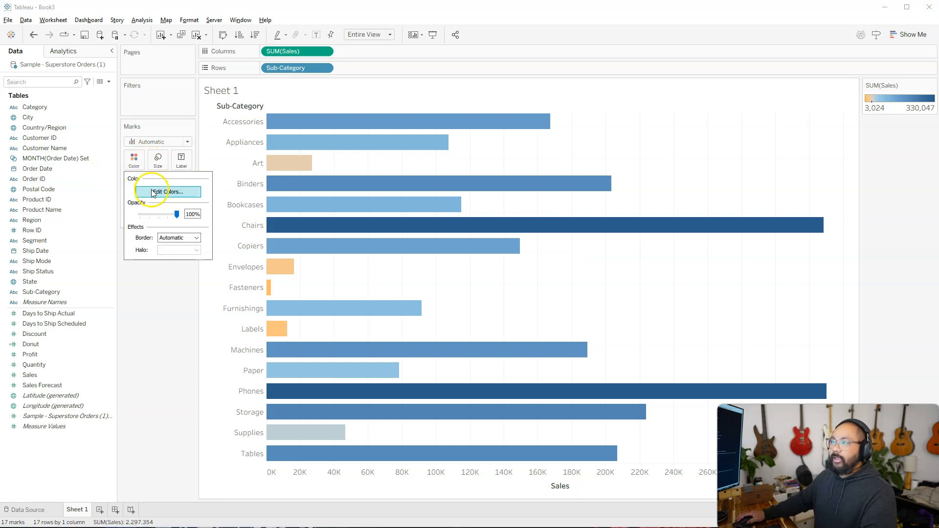
{"action": "left_click", "coordinate": [168, 191]}
{"action": "left_click", "coordinate": [435, 173]}
{"action": "scroll", "coordinate": [446, 236], "scroll_direction": "down", "scroll_amount": 10}
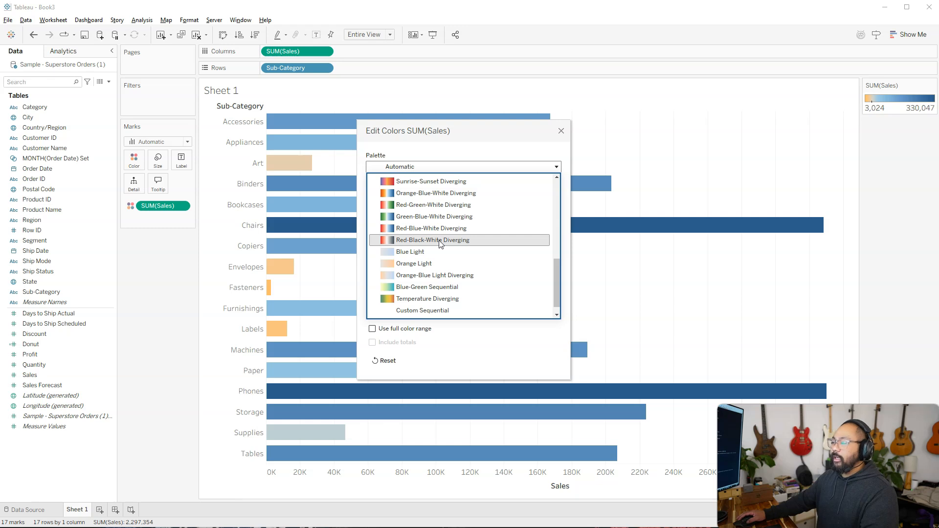
{"action": "left_click", "coordinate": [440, 241]}
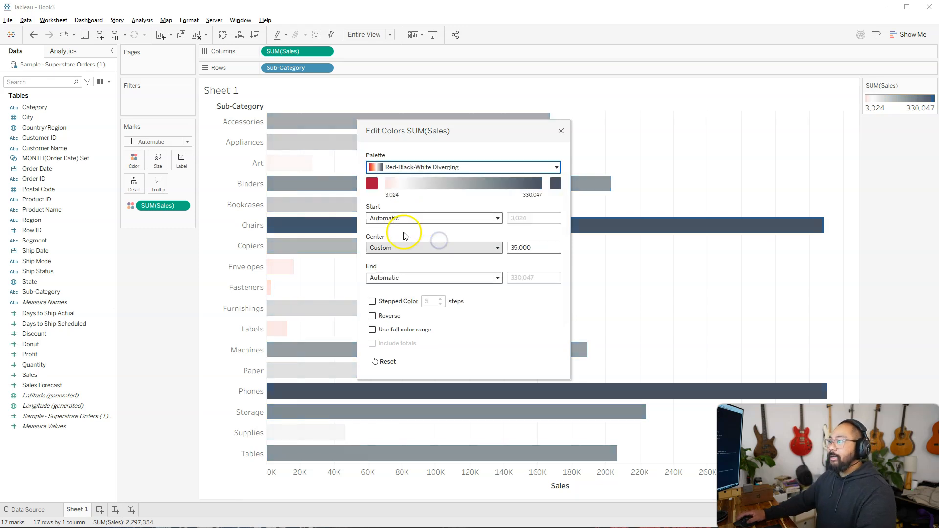
{"action": "left_click", "coordinate": [372, 316]}
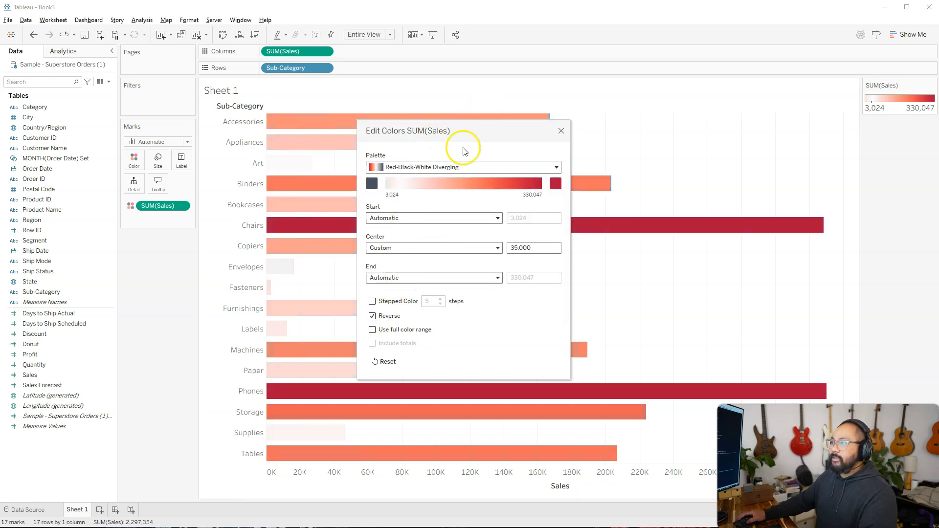
Step: Set the Sales color scale's center to Automatic, and remove Sales from Color
{"action": "left_click", "coordinate": [461, 249]}
{"action": "left_click", "coordinate": [410, 263]}
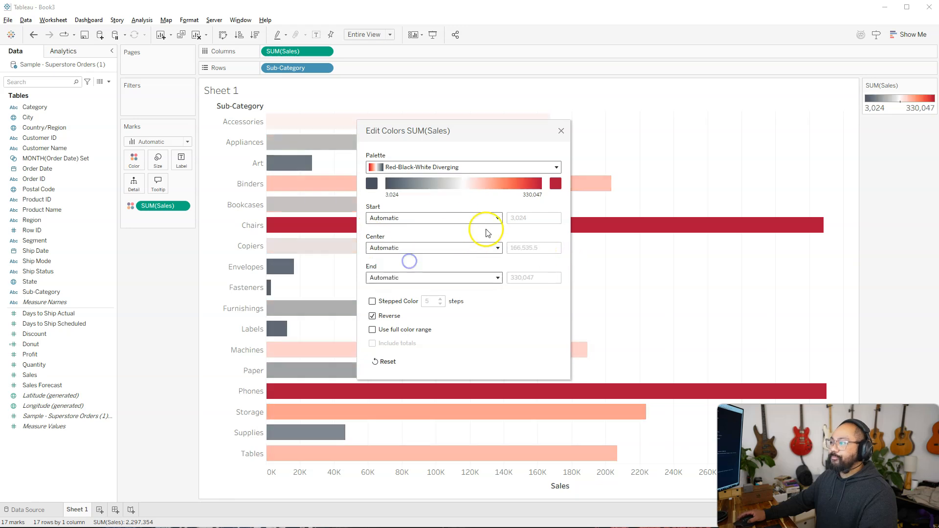
{"action": "left_click", "coordinate": [562, 132]}
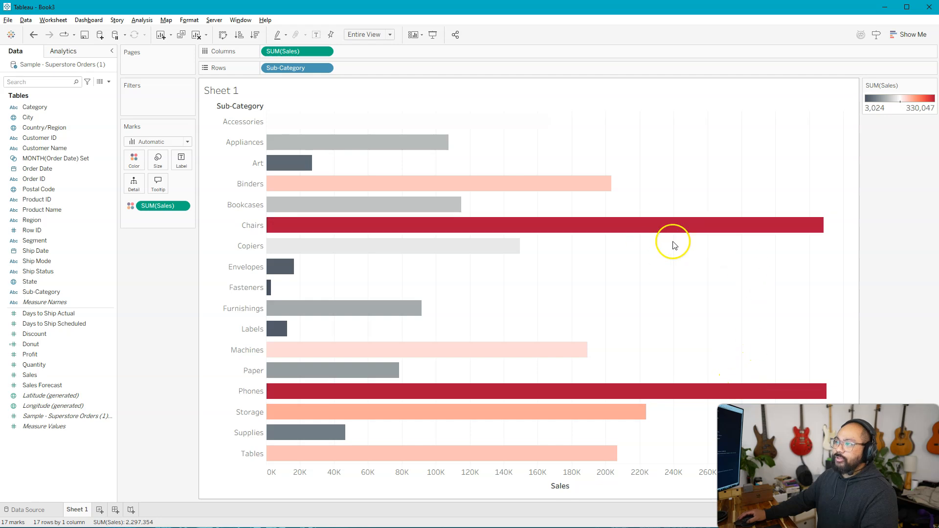
{"action": "mouse_move", "coordinate": [654, 222]}
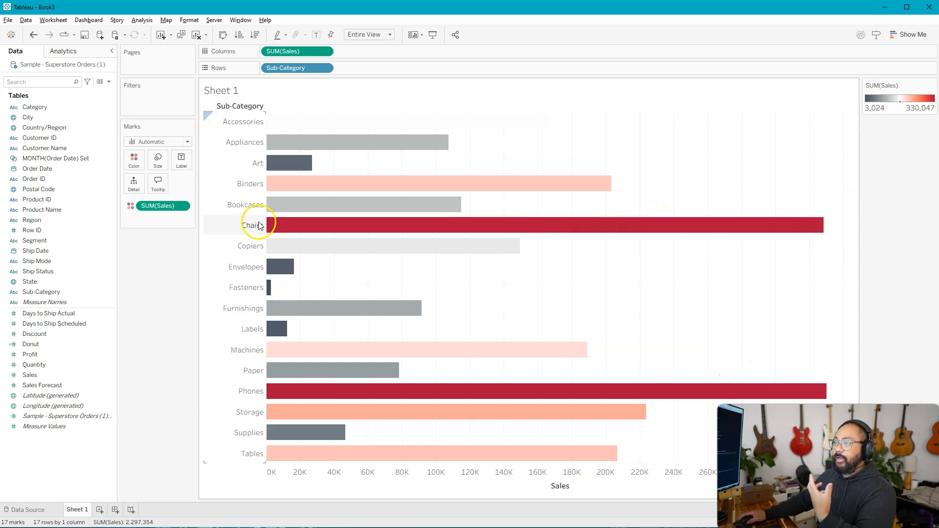
{"action": "left_click_drag", "start_coordinate": [161, 206], "coordinate": [131, 294]}
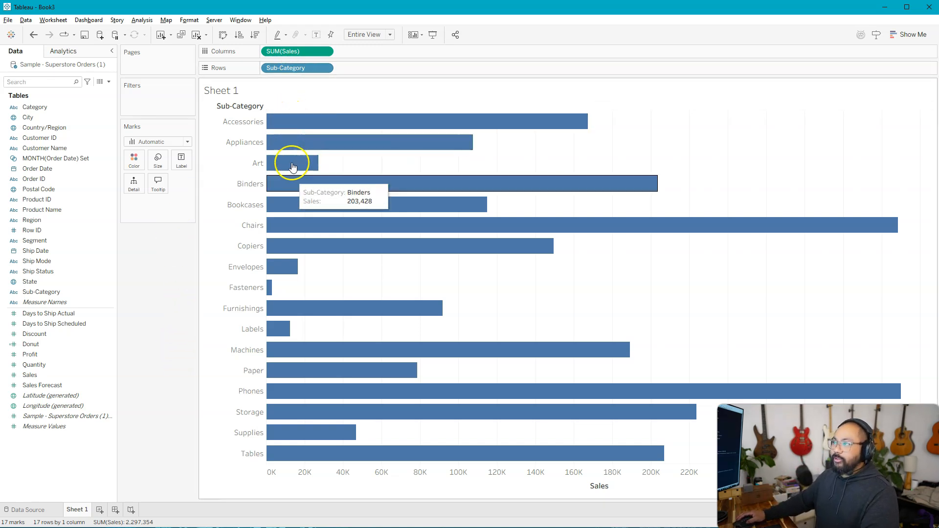
Step: Add Profit to Columns beside Sales to compare the Tables bars, and remove it from Columns again
{"action": "left_click", "coordinate": [49, 354]}
{"action": "left_click_drag", "start_coordinate": [39, 359], "coordinate": [362, 55]}
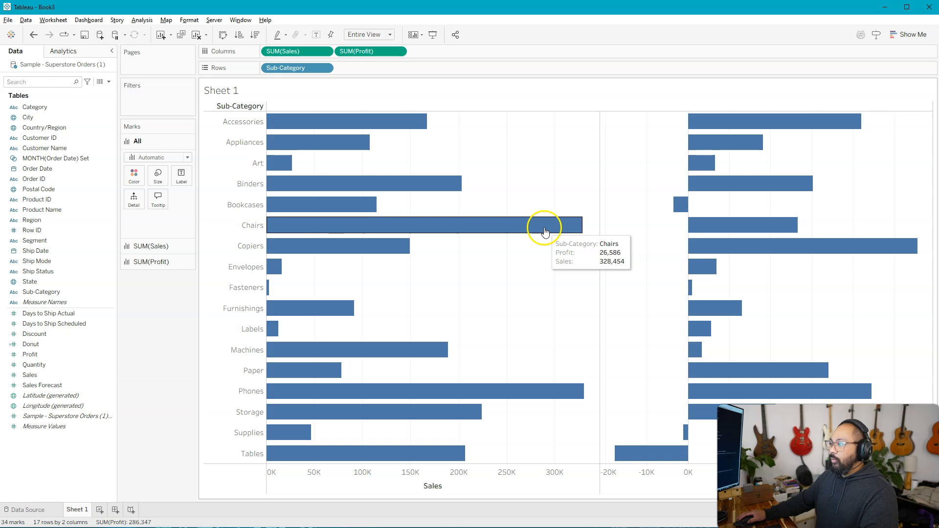
{"action": "left_click", "coordinate": [395, 456]}
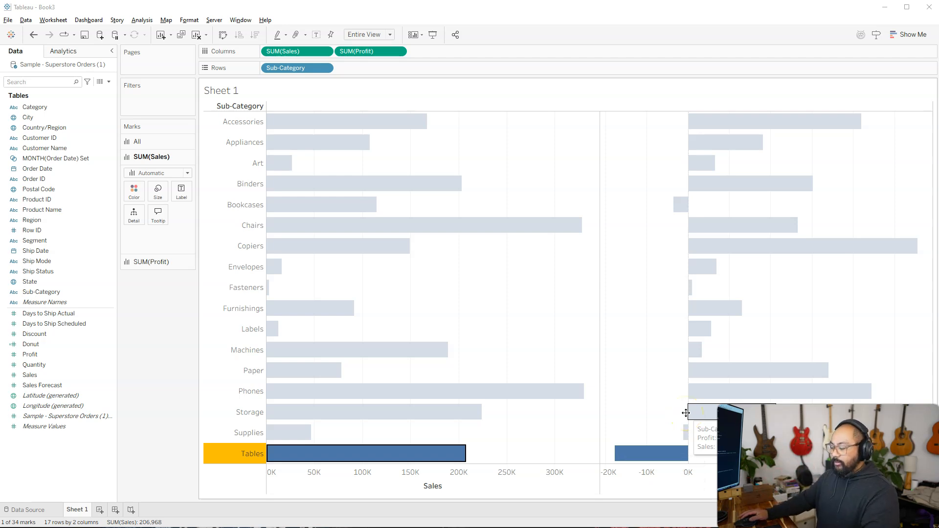
{"action": "left_click", "coordinate": [630, 307]}
{"action": "left_click", "coordinate": [67, 303]}
{"action": "left_click_drag", "start_coordinate": [67, 303], "coordinate": [164, 380]}
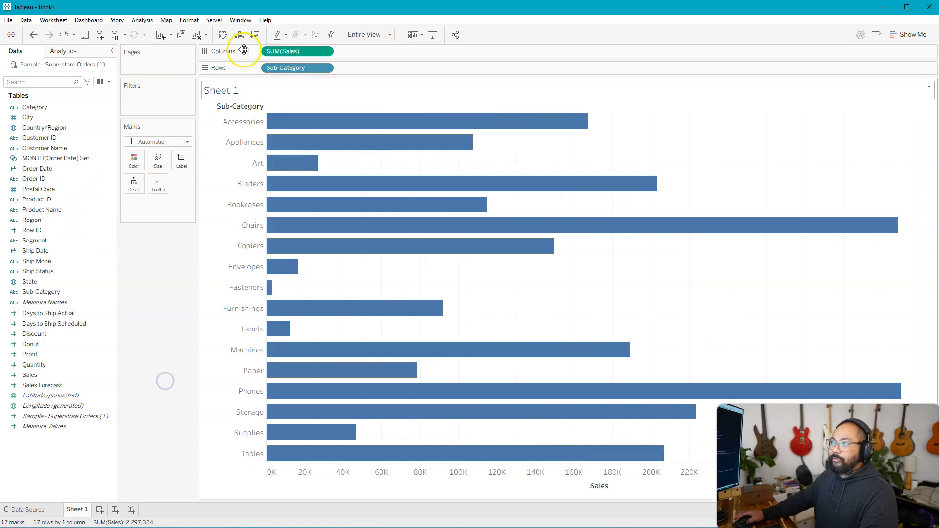
Step: Color the Sales bars by the sum of Profit and sort the sub-categories by Sales in descending order
{"action": "left_click", "coordinate": [30, 368]}
{"action": "key", "text": "alt"}
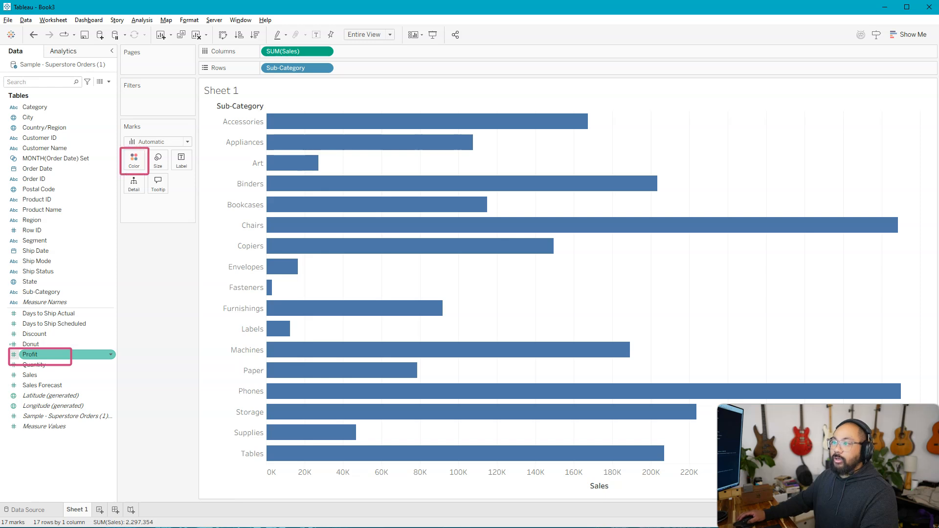
{"action": "mouse_move", "coordinate": [64, 357]}
{"action": "left_mouse_down"}
{"action": "mouse_move", "coordinate": [42, 355]}
{"action": "mouse_move", "coordinate": [132, 166]}
{"action": "left_mouse_up"}
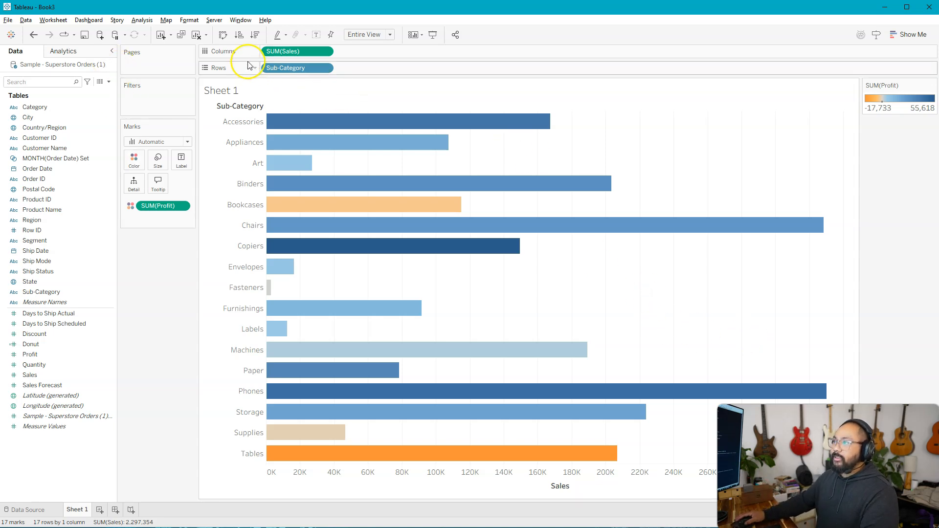
{"action": "left_click", "coordinate": [254, 35]}
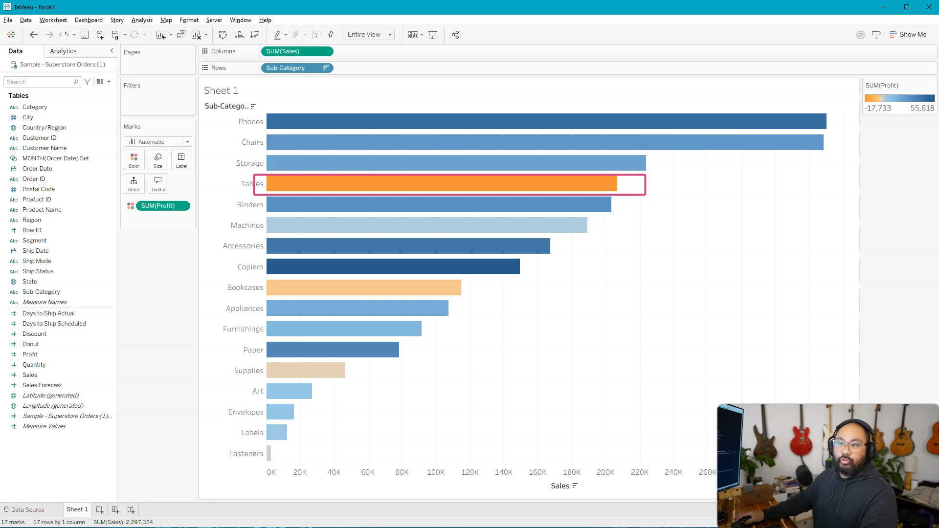
{"action": "mouse_move", "coordinate": [608, 190]}
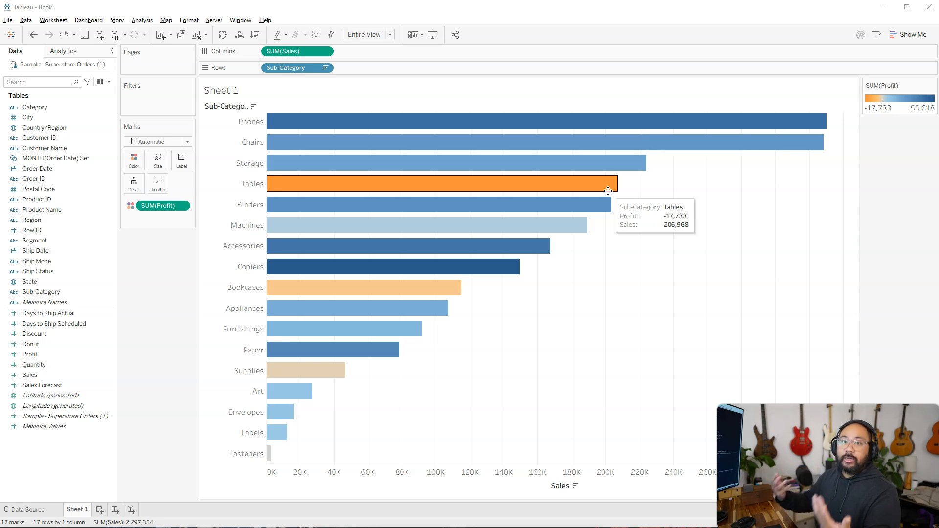
Step: Remove Profit from Color and add Category to Rows ahead of Sub-Category
{"action": "left_click", "coordinate": [166, 208]}
{"action": "left_click_drag", "start_coordinate": [166, 208], "coordinate": [153, 295]}
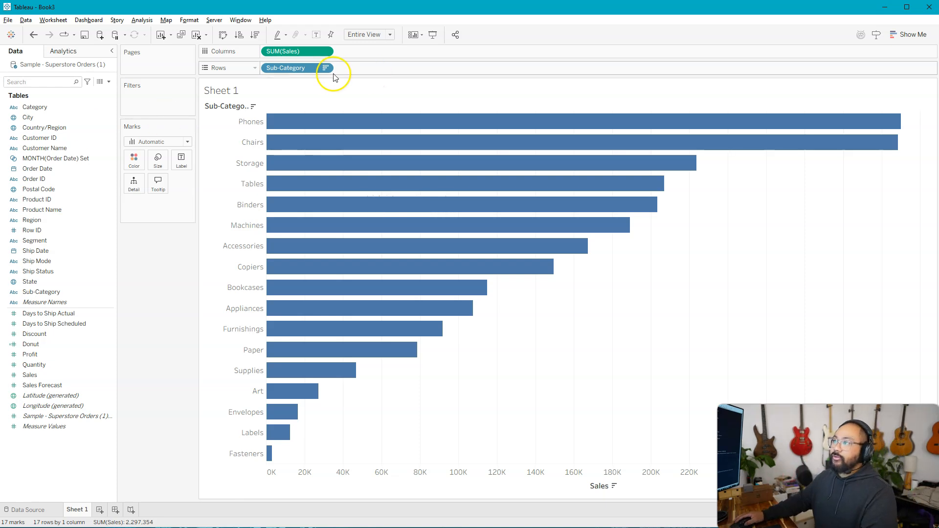
{"action": "left_click", "coordinate": [87, 117]}
{"action": "left_click_drag", "start_coordinate": [34, 108], "coordinate": [263, 69]}
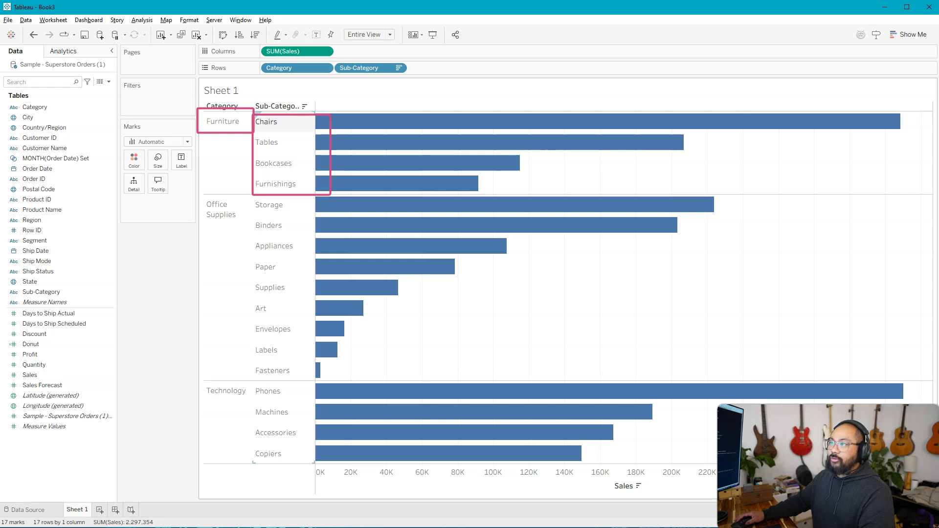
Step: Color the bars by Category, and remove Category from Color again
{"action": "key", "text": "Escape"}
{"action": "left_click_drag", "start_coordinate": [14, 111], "coordinate": [134, 158]}
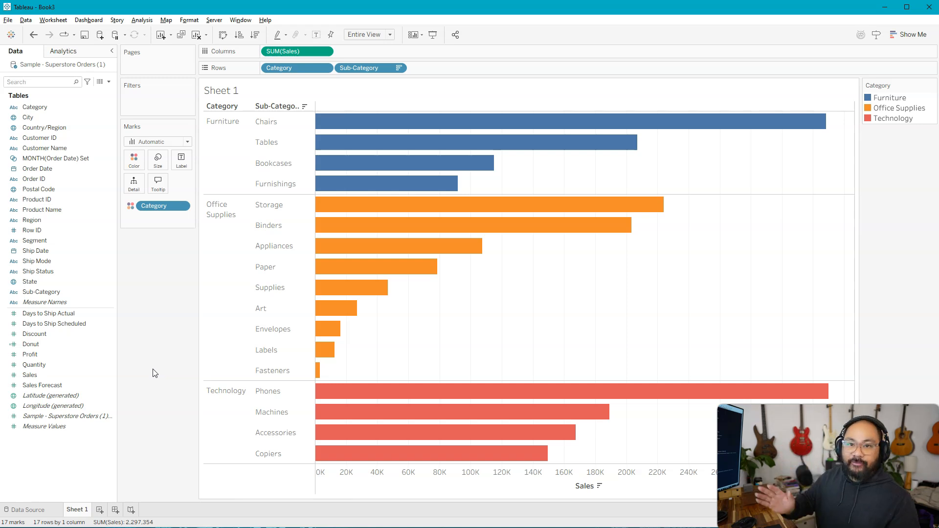
{"action": "left_click_drag", "start_coordinate": [147, 205], "coordinate": [152, 283]}
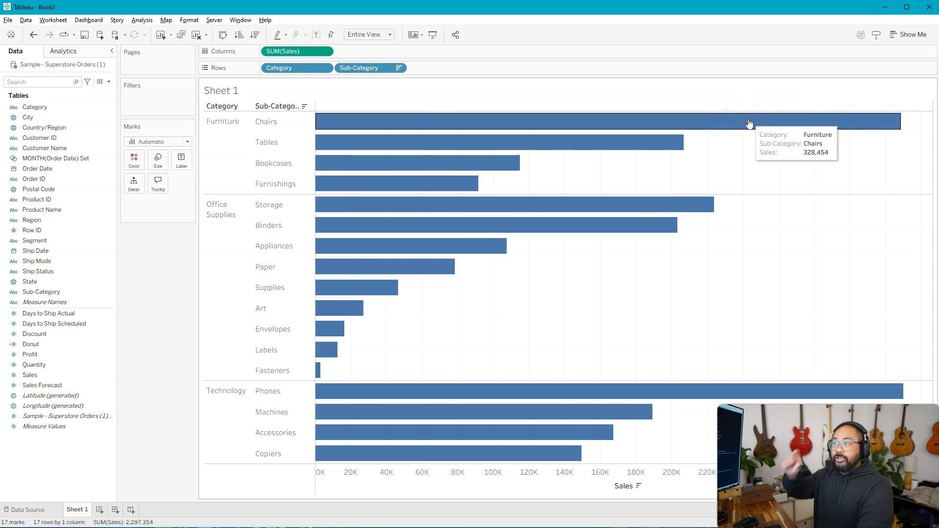
Step: Size the bars by the sum of Sales, and remove Sales from Size again
{"action": "left_click", "coordinate": [59, 375]}
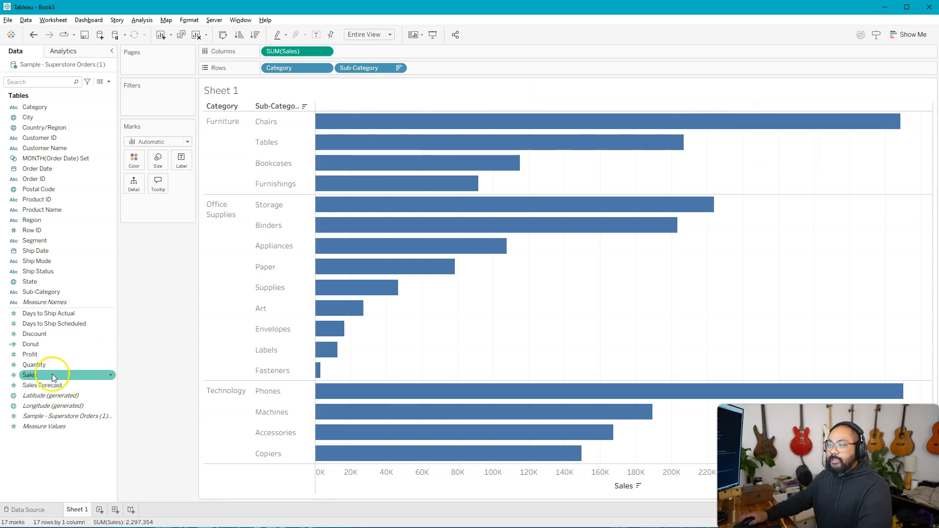
{"action": "left_click", "coordinate": [53, 377]}
{"action": "left_click_drag", "start_coordinate": [52, 377], "coordinate": [170, 195]}
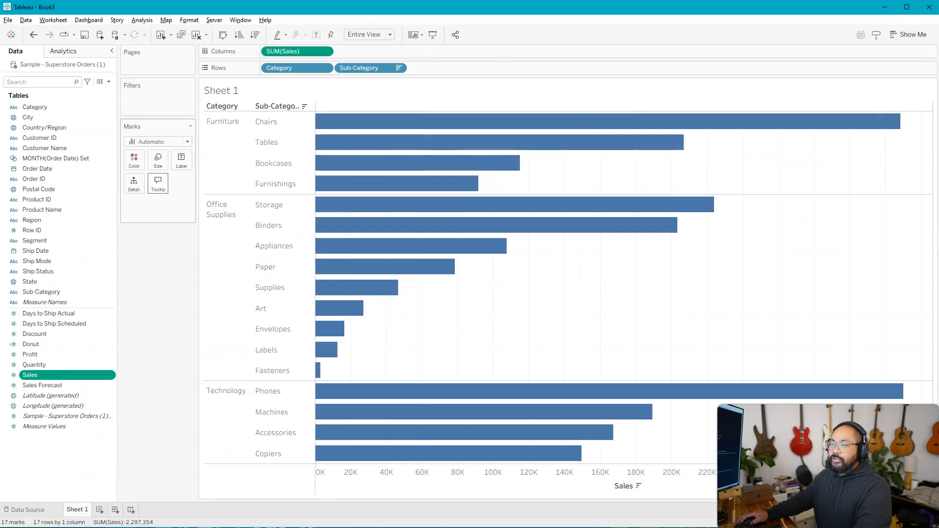
{"action": "left_click_drag", "start_coordinate": [29, 375], "coordinate": [157, 159]}
{"action": "mouse_move", "coordinate": [739, 122]}
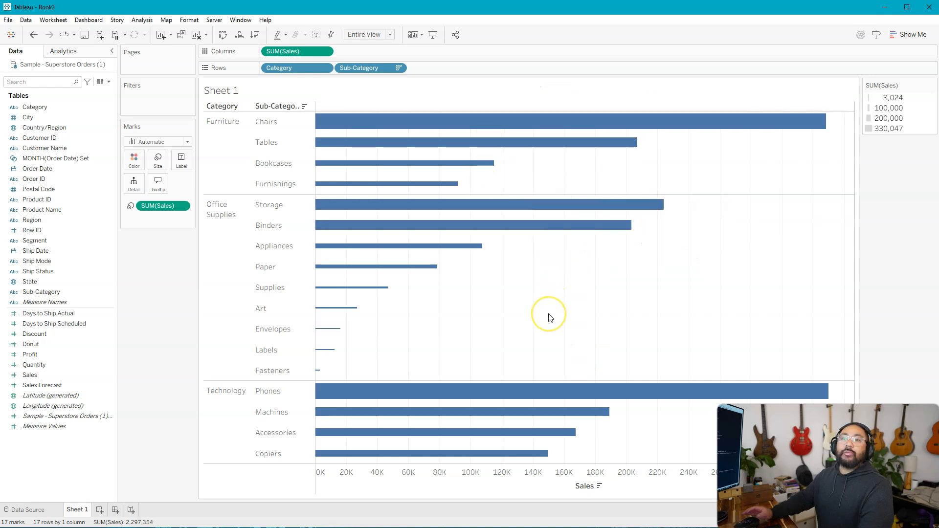
{"action": "left_click", "coordinate": [909, 34]}
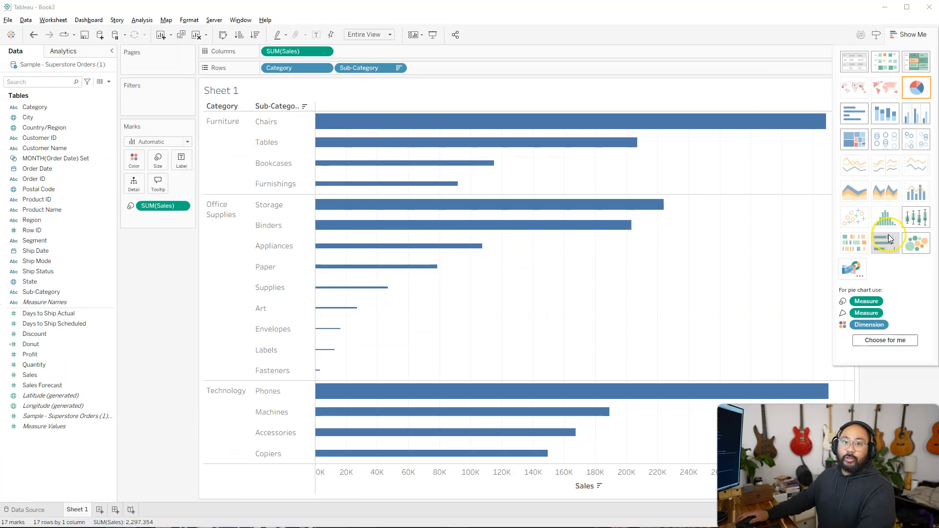
{"action": "left_click", "coordinate": [913, 35]}
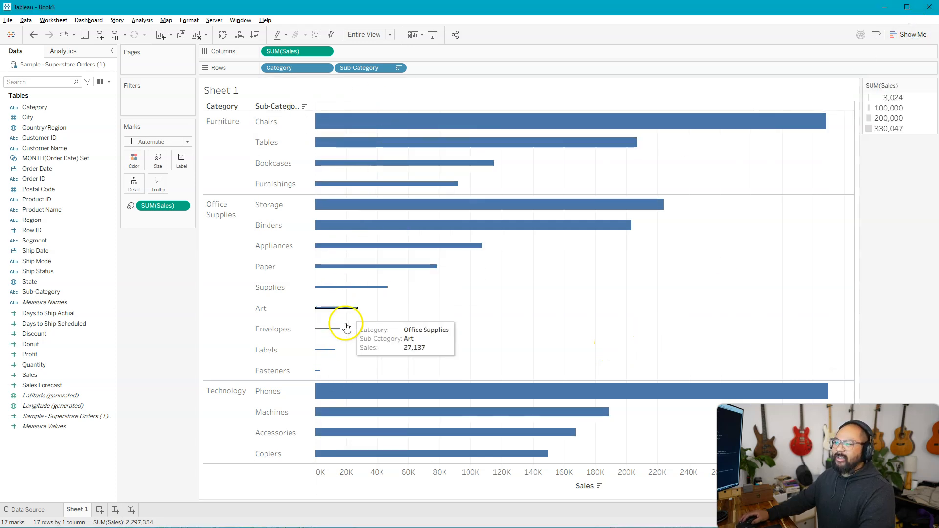
{"action": "left_click_drag", "start_coordinate": [159, 206], "coordinate": [157, 269]}
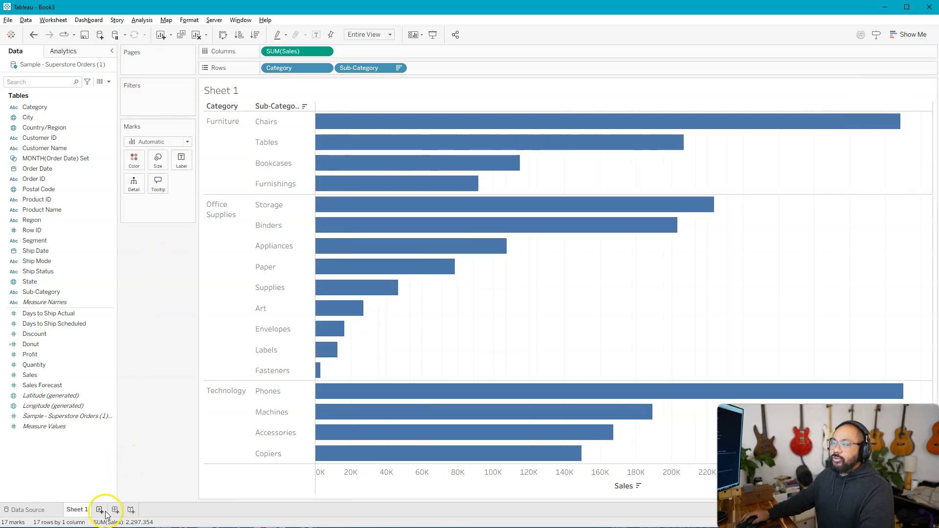
Step: Create a new worksheet and plot the sum of Sales on Rows against the sum of Quantity on Columns
{"action": "left_click", "coordinate": [99, 510]}
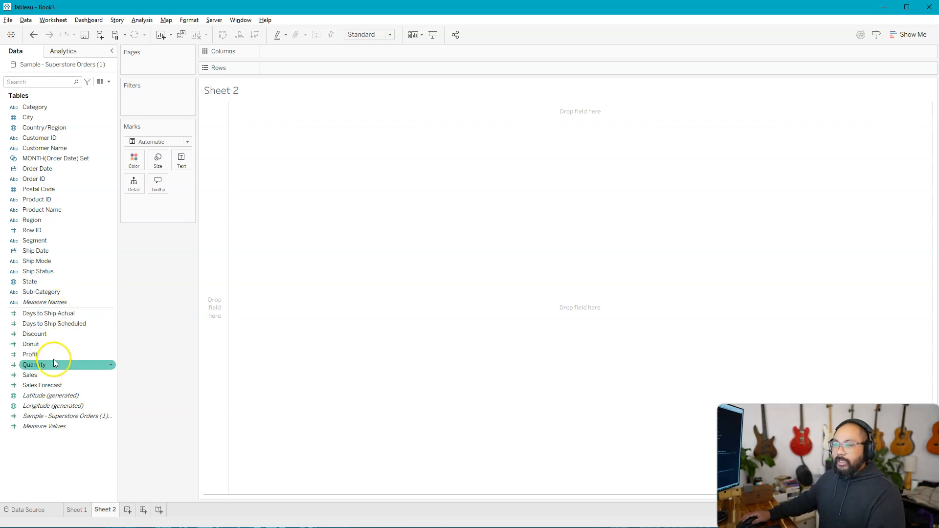
{"action": "double_click", "coordinate": [42, 380]}
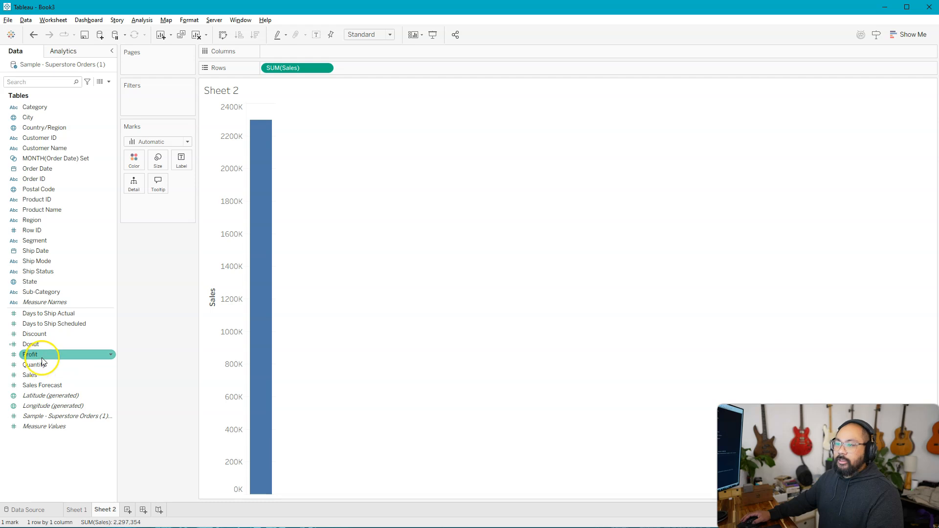
{"action": "double_click", "coordinate": [59, 364]}
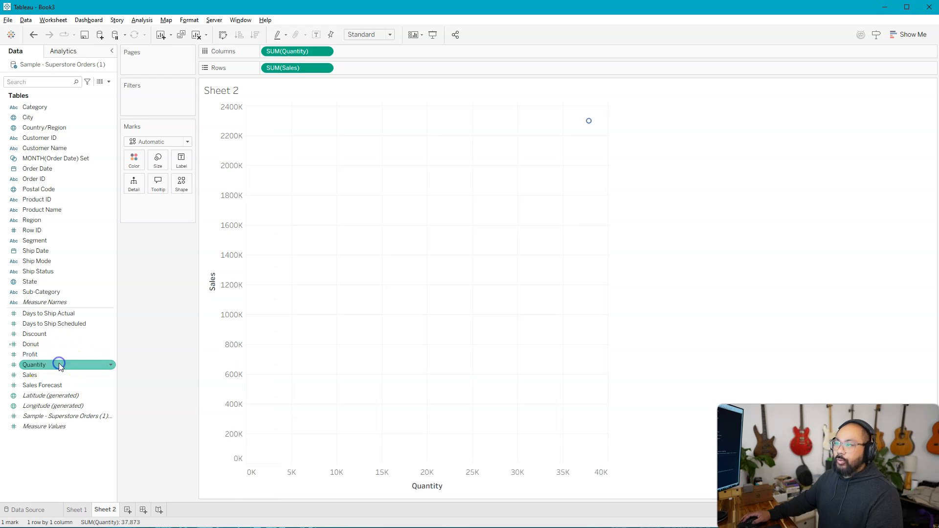
{"action": "mouse_move", "coordinate": [592, 125]}
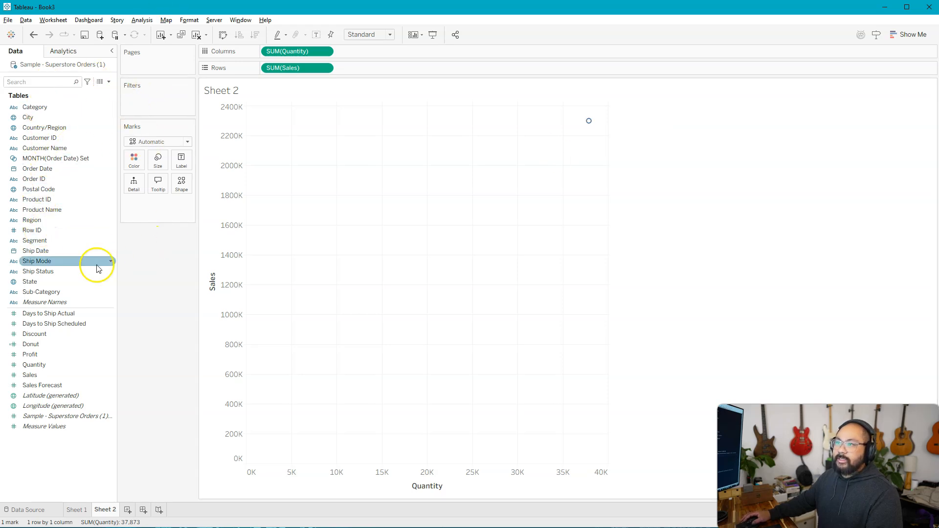
Step: Break the single scatter plot mark down by adding Sub-Category to Detail, and inspect the Chairs mark
{"action": "left_click_drag", "start_coordinate": [37, 292], "coordinate": [134, 184]}
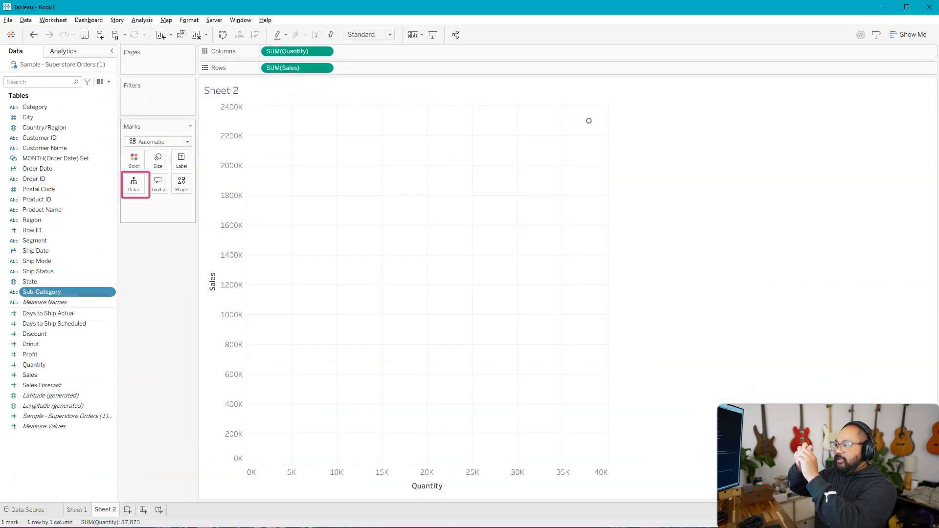
{"action": "left_click_drag", "start_coordinate": [52, 292], "coordinate": [137, 184]}
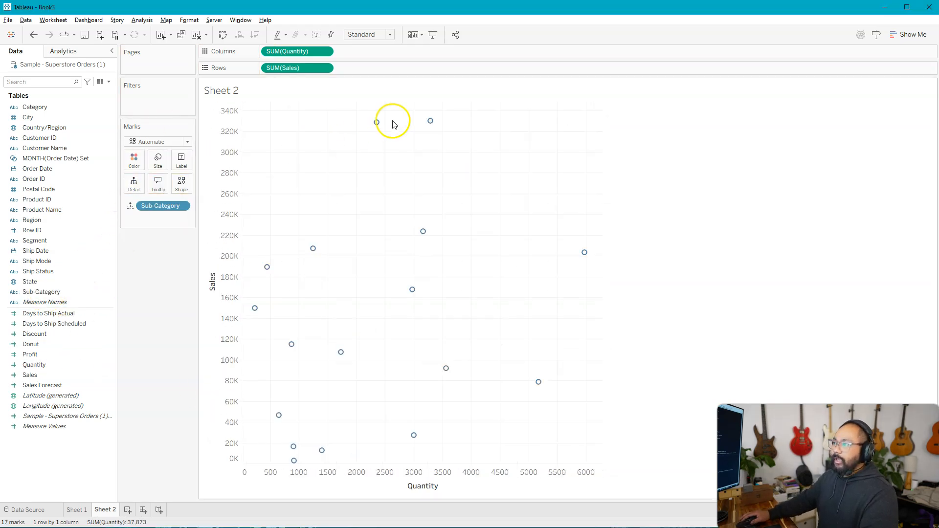
{"action": "mouse_move", "coordinate": [450, 367]}
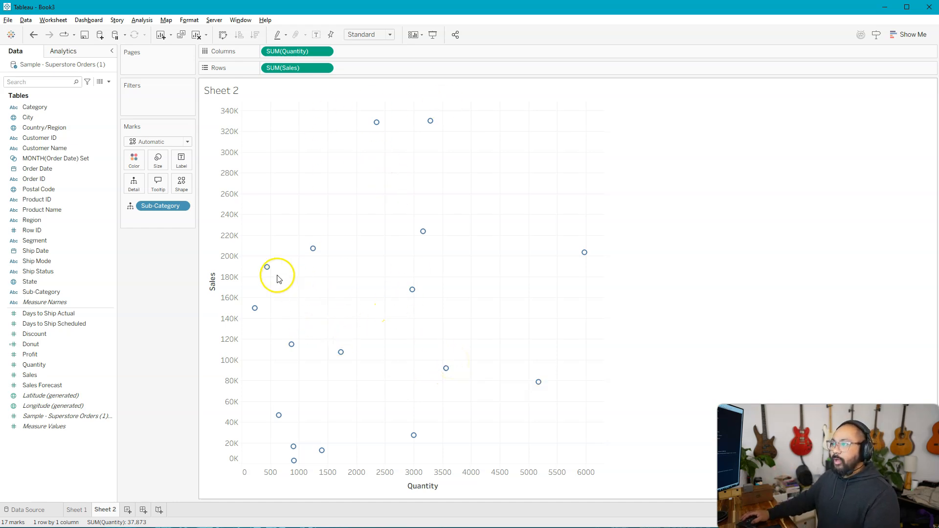
{"action": "mouse_move", "coordinate": [376, 125]}
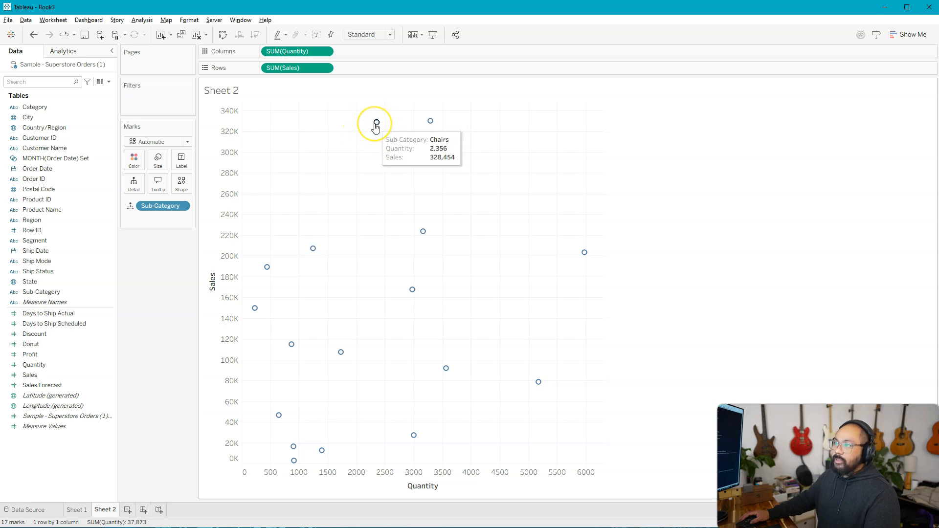
Step: Size the scatter plot marks by the sum of Sales and enlarge their overall size to just past the middle of the range
{"action": "left_click", "coordinate": [37, 375]}
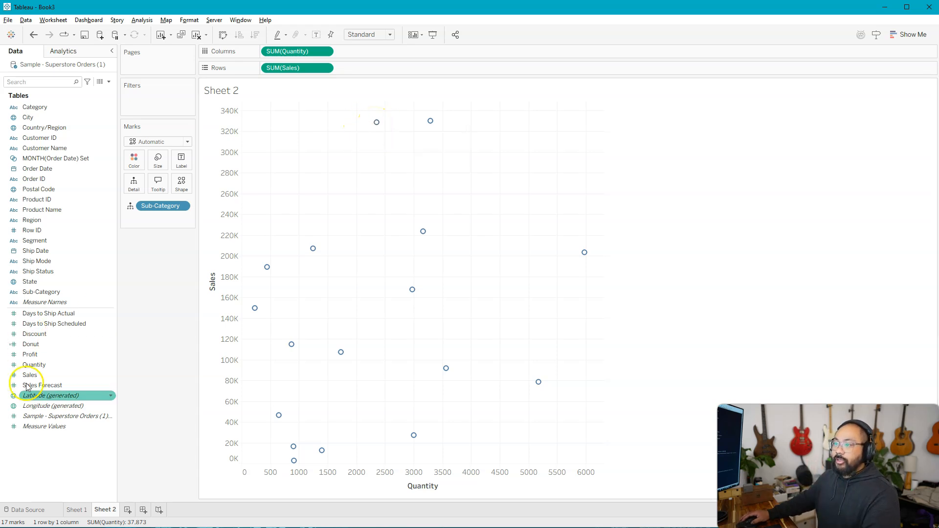
{"action": "left_click_drag", "start_coordinate": [37, 376], "coordinate": [157, 164]}
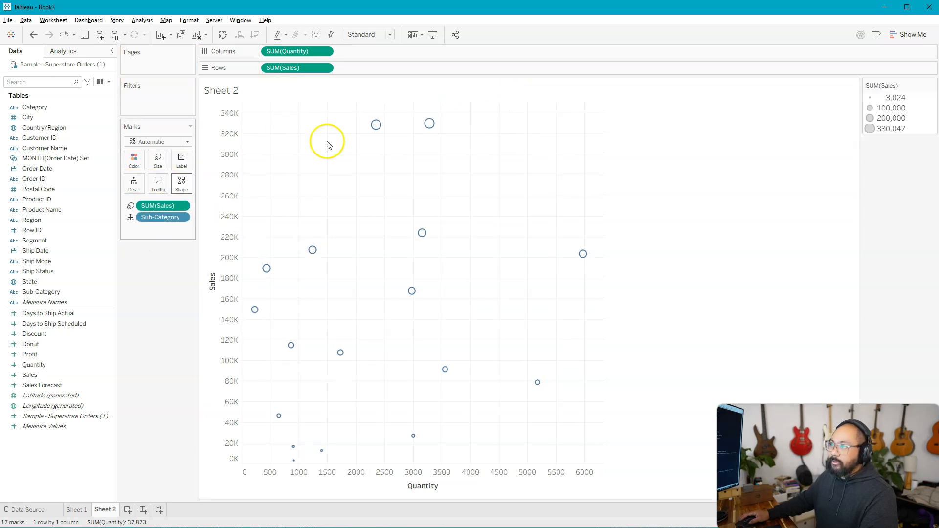
{"action": "left_click", "coordinate": [166, 167]}
{"action": "mouse_move", "coordinate": [190, 190]}
{"action": "left_mouse_down"}
{"action": "mouse_move", "coordinate": [225, 184]}
{"action": "mouse_move", "coordinate": [202, 185]}
{"action": "left_mouse_up"}
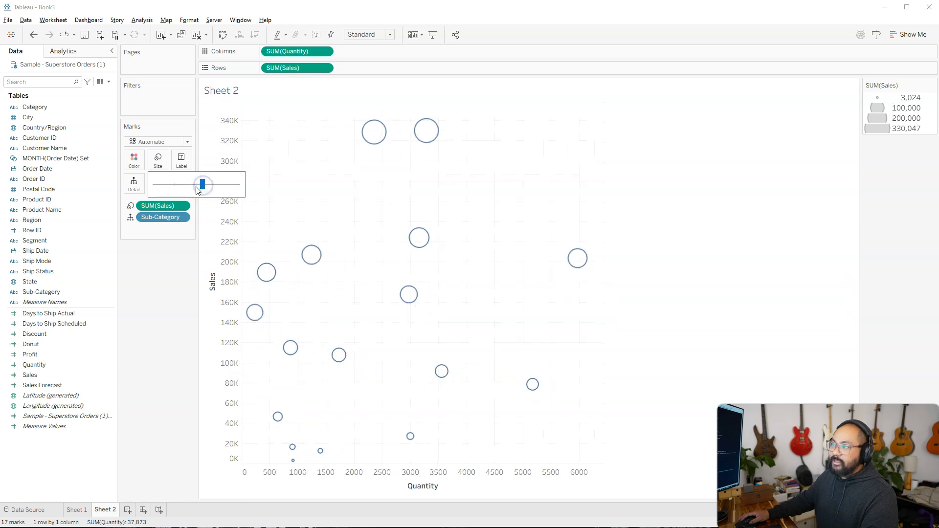
{"action": "mouse_move", "coordinate": [436, 134]}
{"action": "left_click", "coordinate": [184, 353]}
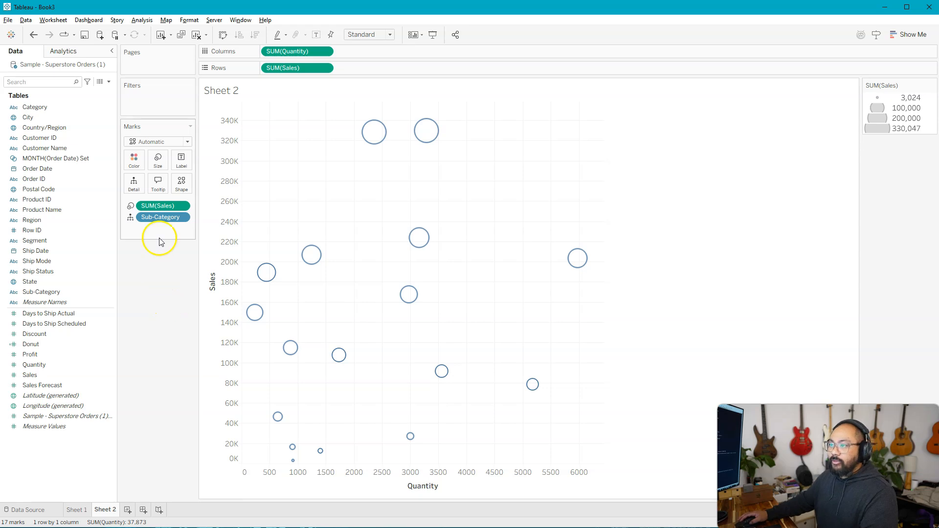
Step: Color the scatter plot marks by the sum of Sales and change the mark type to Circle
{"action": "mouse_move", "coordinate": [29, 375]}
{"action": "left_mouse_down"}
{"action": "mouse_move", "coordinate": [113, 271]}
{"action": "mouse_move", "coordinate": [131, 169]}
{"action": "left_mouse_up"}
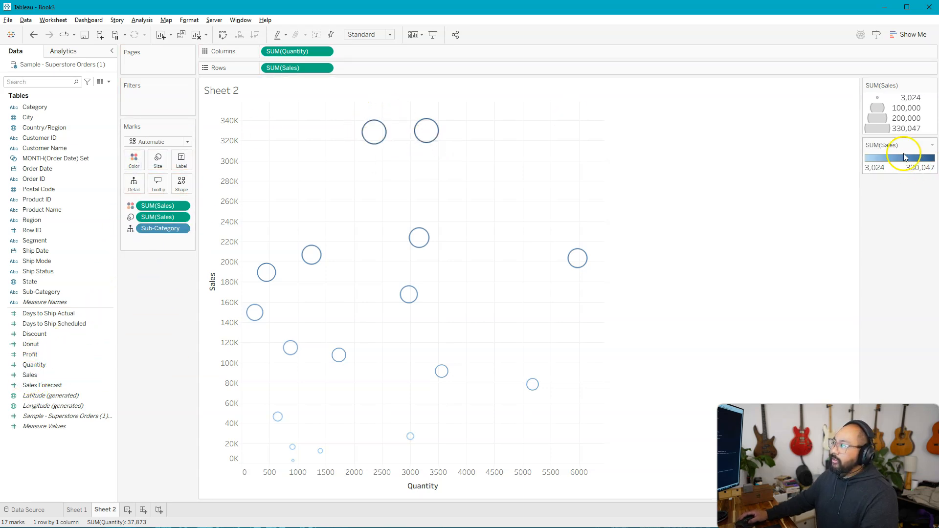
{"action": "left_click", "coordinate": [153, 142]}
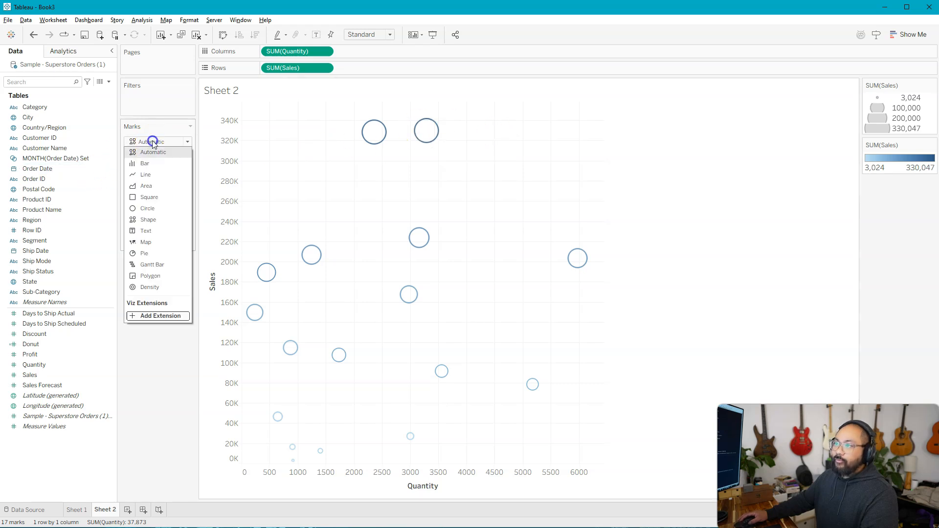
{"action": "left_click", "coordinate": [154, 210]}
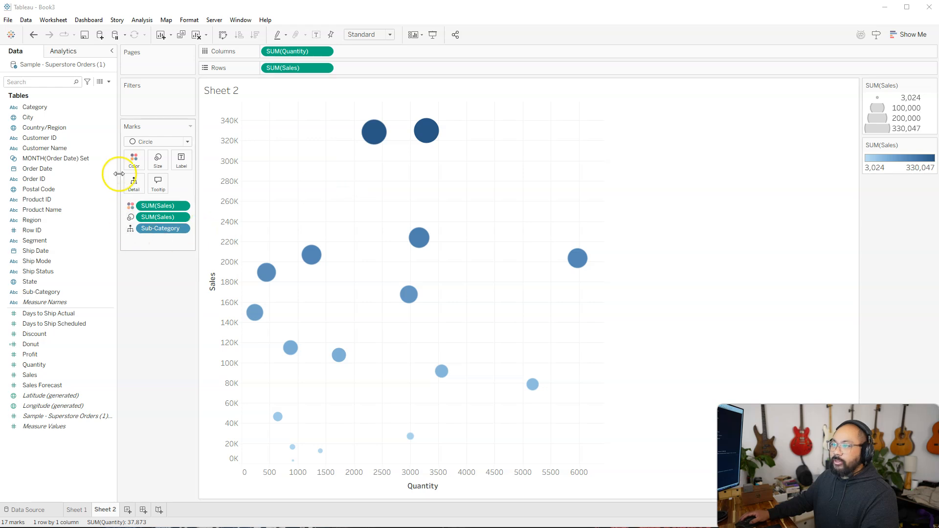
Step: Label the circles with Sub-Category and color them by Sub-Category instead of Sales
{"action": "left_click_drag", "start_coordinate": [35, 292], "coordinate": [181, 160]}
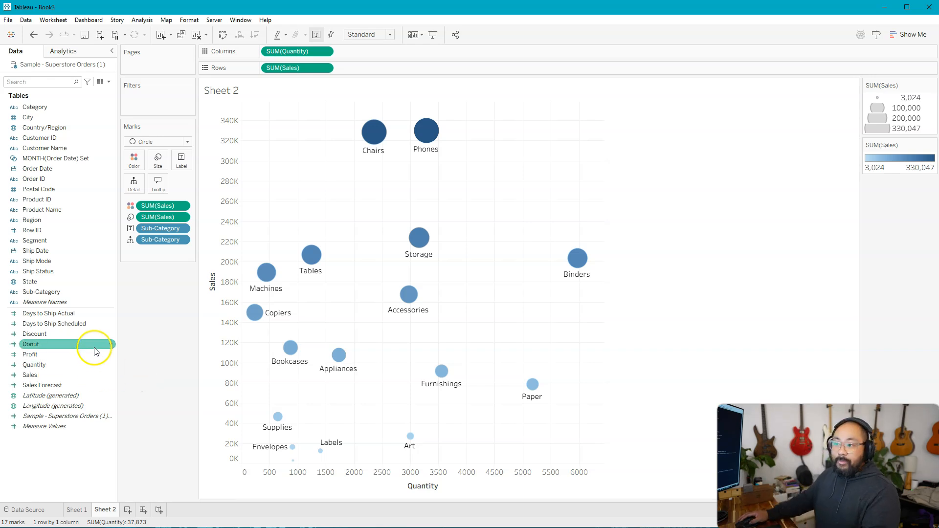
{"action": "left_click", "coordinate": [33, 292]}
{"action": "left_click_drag", "start_coordinate": [34, 293], "coordinate": [134, 162]}
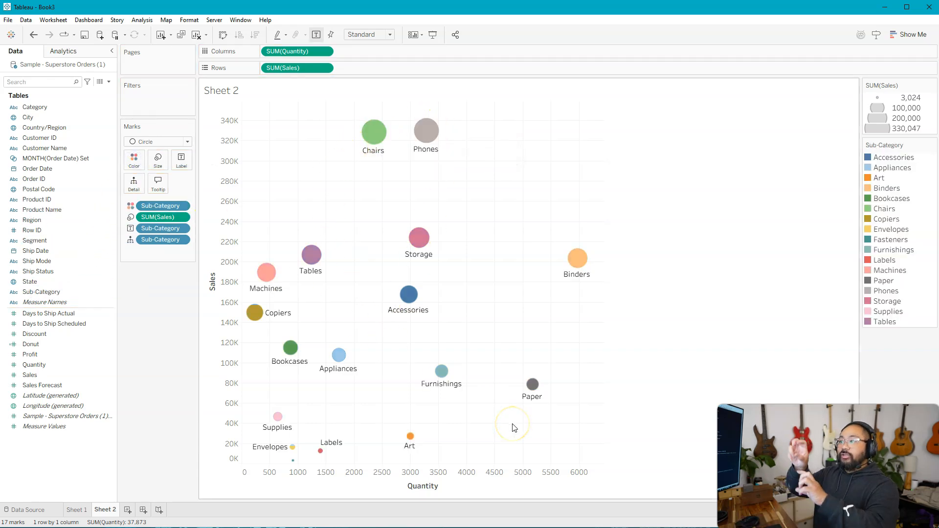
{"action": "left_click", "coordinate": [502, 325]}
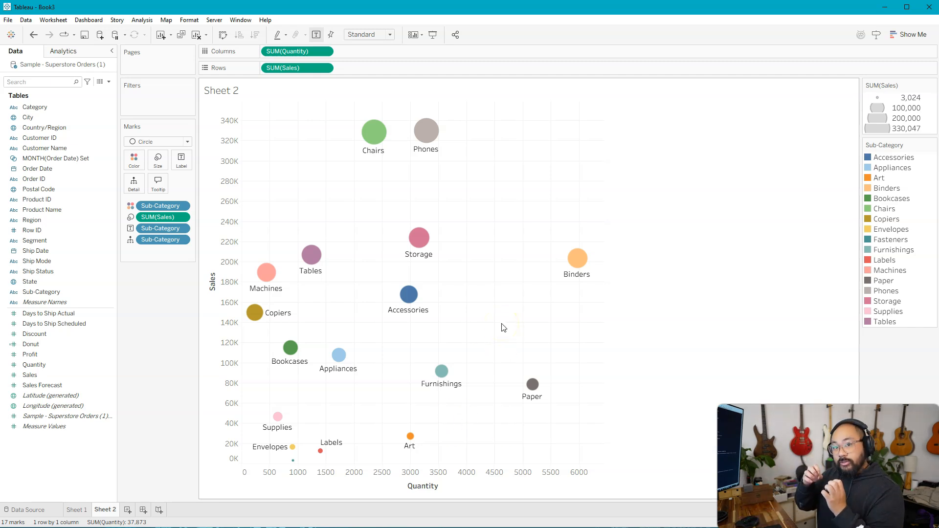
{"action": "left_click", "coordinate": [535, 273]}
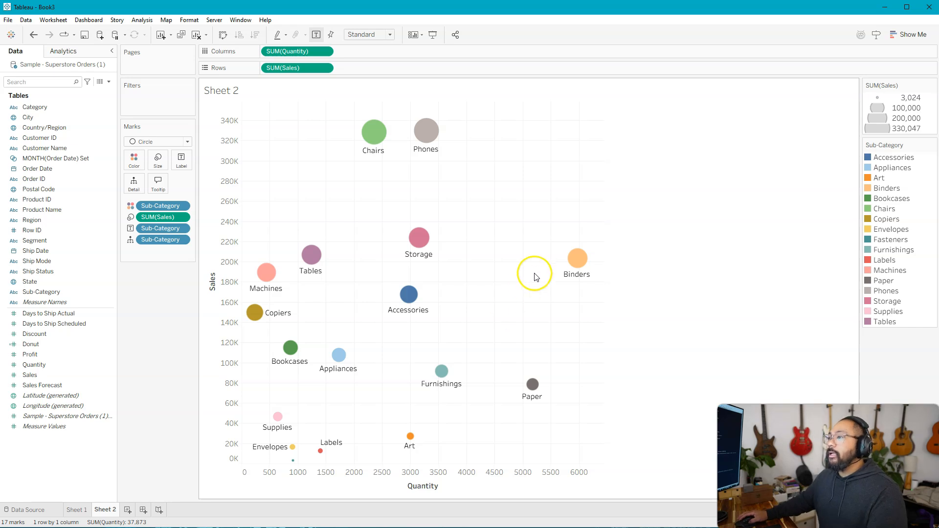
{"action": "mouse_move", "coordinate": [432, 140]}
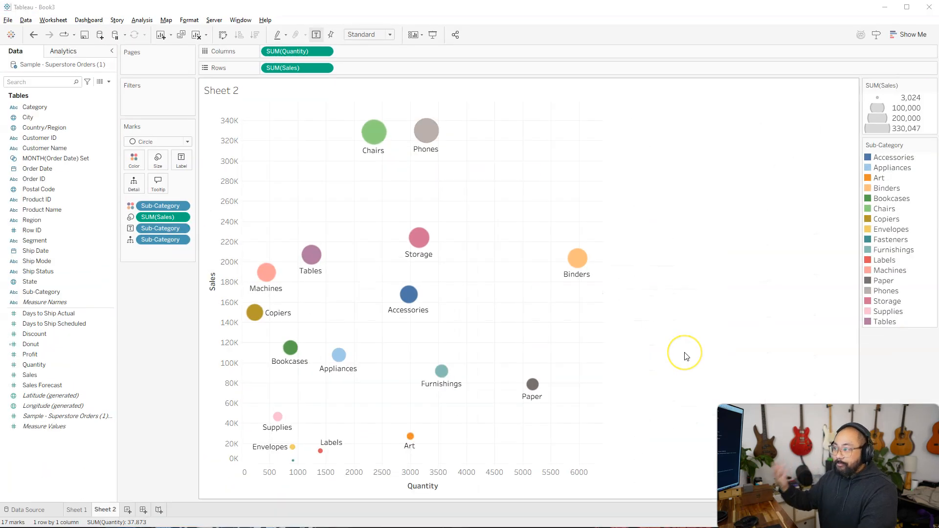
Step: Edit the tooltip in an enlarged editor, adding the heading "Scatter Plot Results" and a blank line above the Sub-Category line
{"action": "left_click", "coordinate": [157, 185]}
{"action": "key", "text": "alt"}
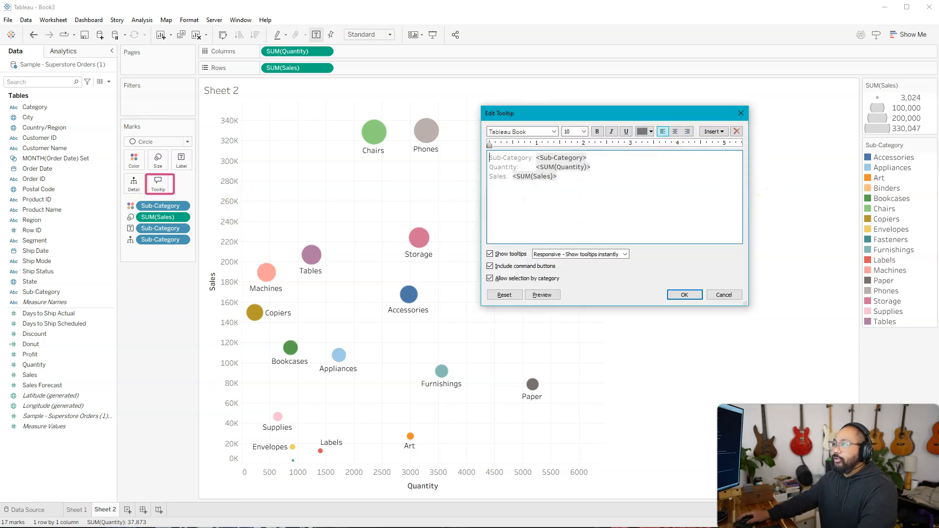
{"action": "left_click", "coordinate": [617, 178]}
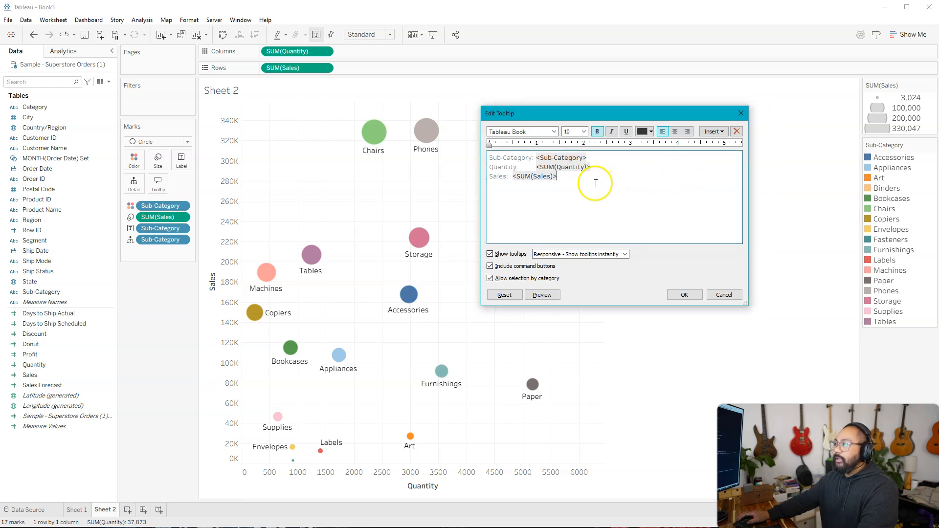
{"action": "left_click_drag", "start_coordinate": [481, 306], "coordinate": [285, 346]}
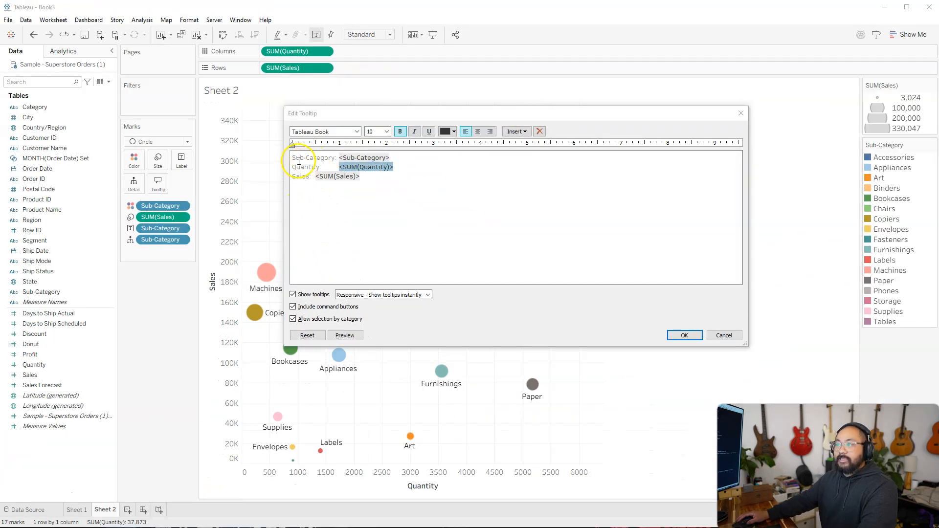
{"action": "left_click", "coordinate": [292, 158]}
{"action": "key", "text": "Return"}
{"action": "key", "text": "Return"}
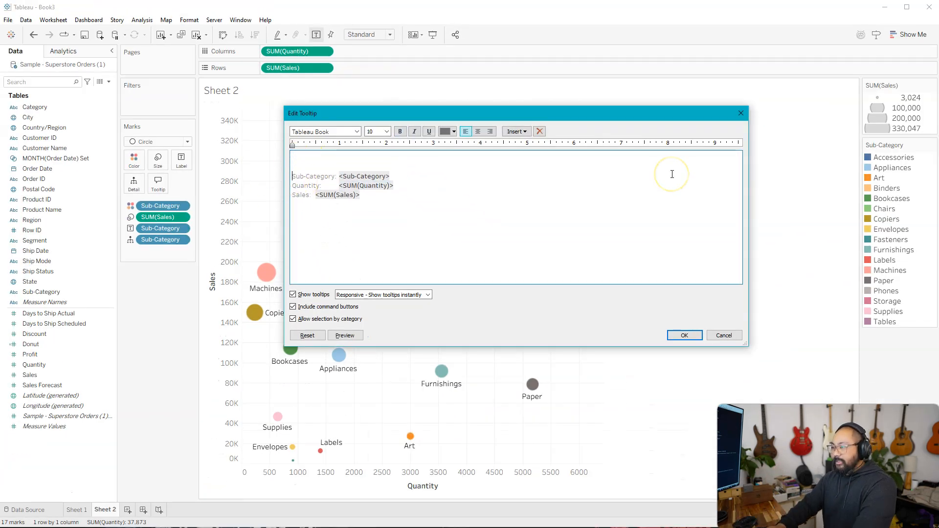
{"action": "type", "text": "Scatter Plot Results"}
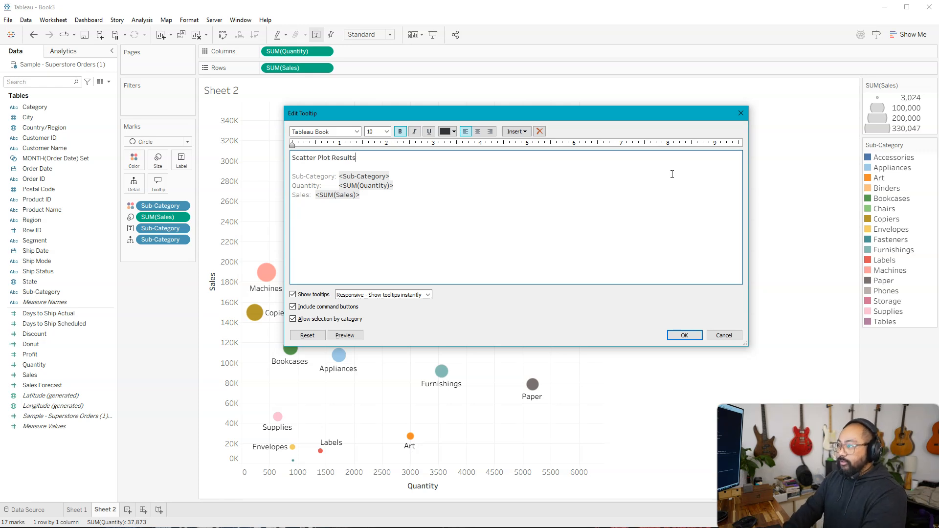
Step: Format the tooltip heading "Scatter Plot Results" as 15-point bold text in blue
{"action": "key", "text": "shift+Home"}
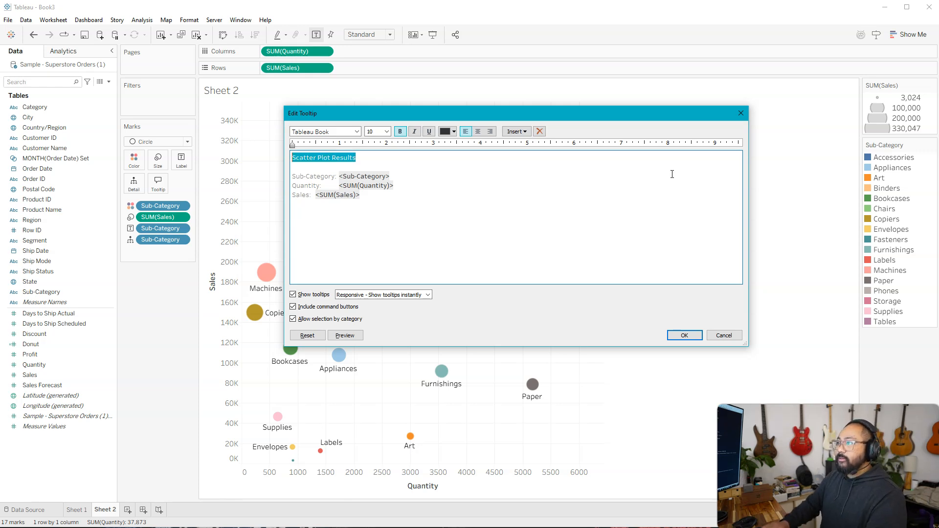
{"action": "left_click", "coordinate": [382, 131]}
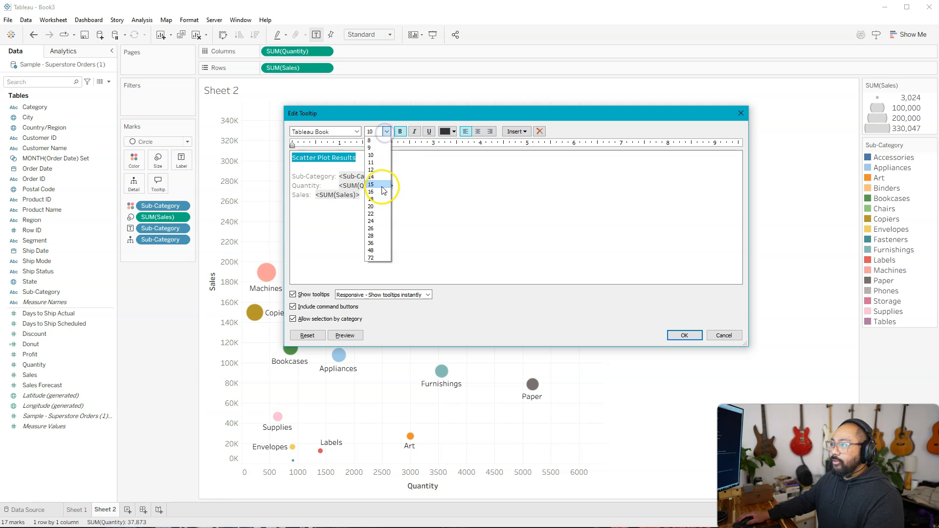
{"action": "left_click", "coordinate": [383, 187]}
{"action": "left_click", "coordinate": [403, 132]}
{"action": "left_click", "coordinate": [403, 132]}
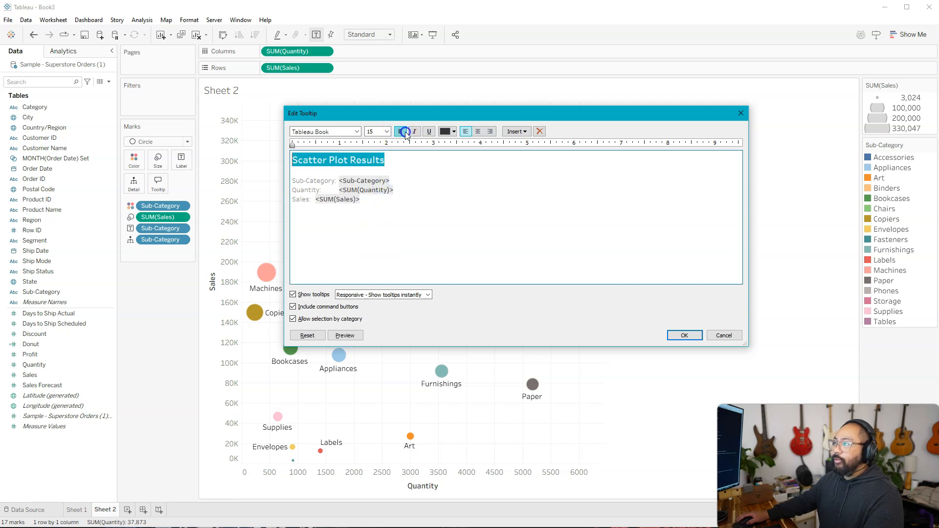
{"action": "left_click", "coordinate": [453, 131]}
{"action": "left_click", "coordinate": [500, 142]}
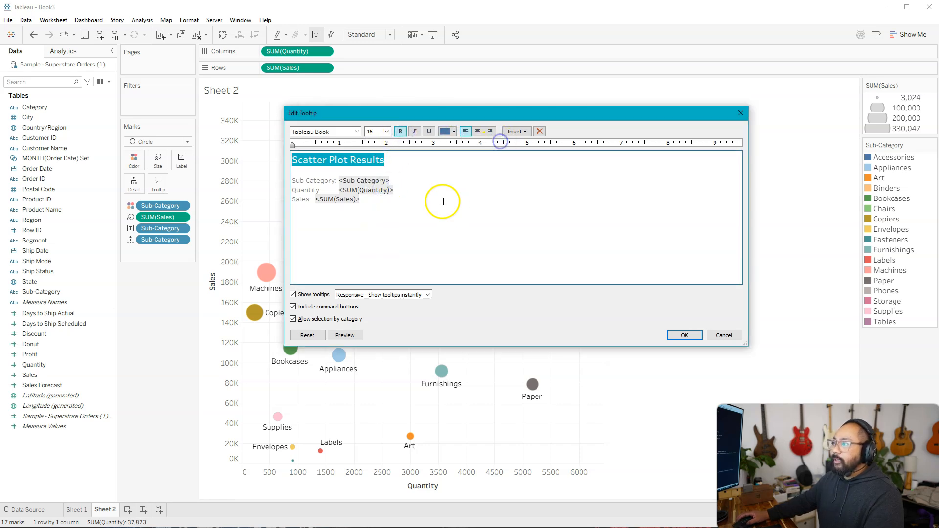
Step: Reword the start of the tooltip's Sub-Category line to read "in the Sub-Category of <Sub-Category>, the Quantity is"
{"action": "left_click", "coordinate": [440, 198]}
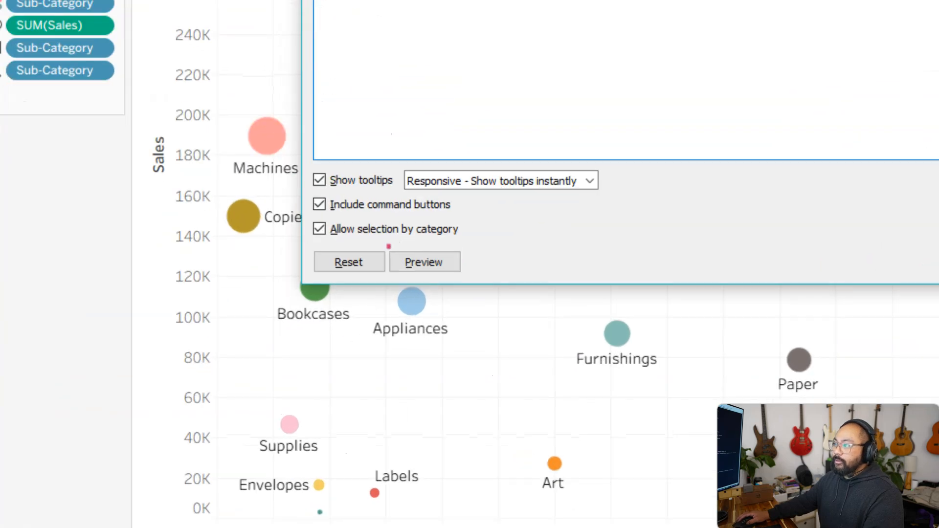
{"action": "left_click_drag", "start_coordinate": [389, 246], "coordinate": [467, 272]}
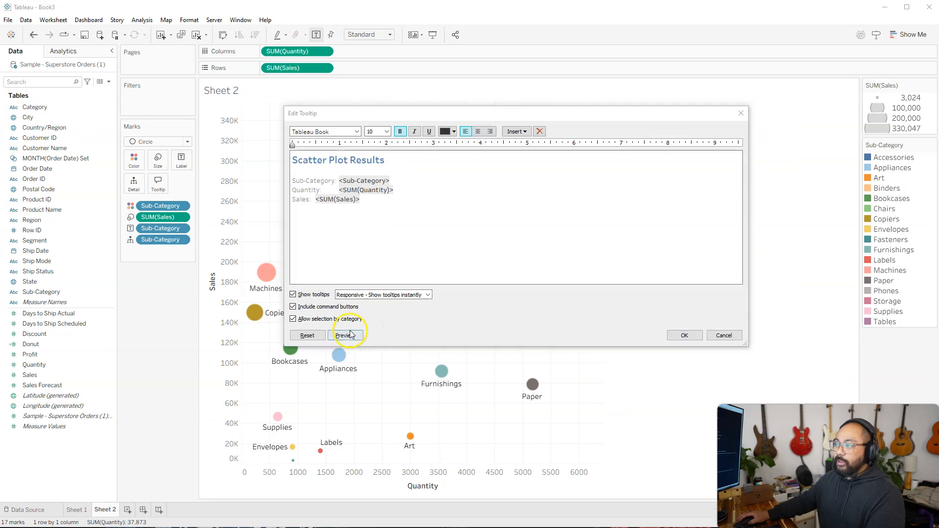
{"action": "left_click", "coordinate": [439, 260]}
{"action": "double_click", "coordinate": [352, 188]}
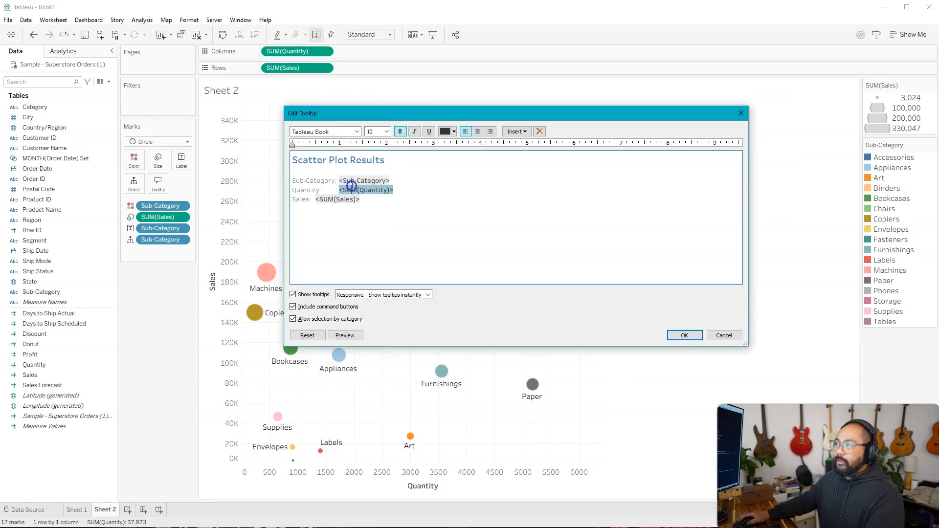
{"action": "left_click", "coordinate": [289, 182]}
{"action": "type", "text": "in the"}
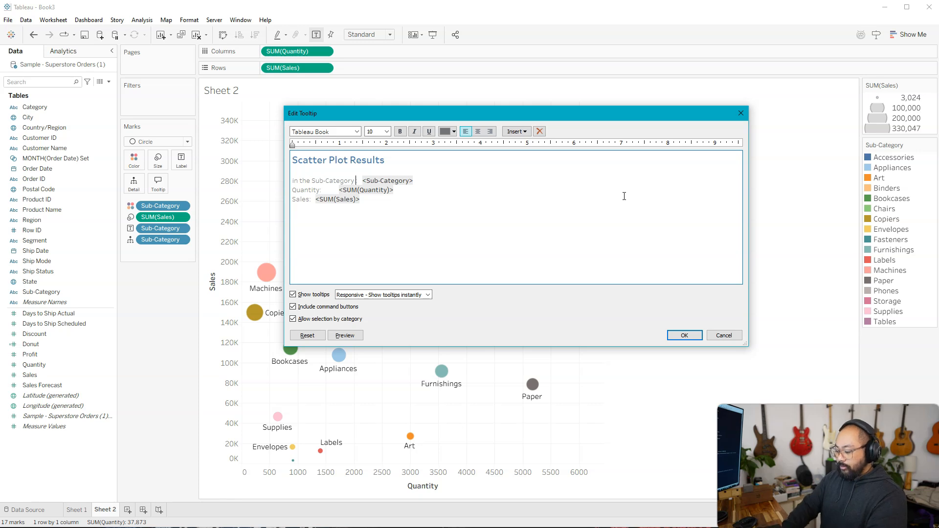
{"action": "type", "text": " of"}
{"action": "key", "text": "Delete"}
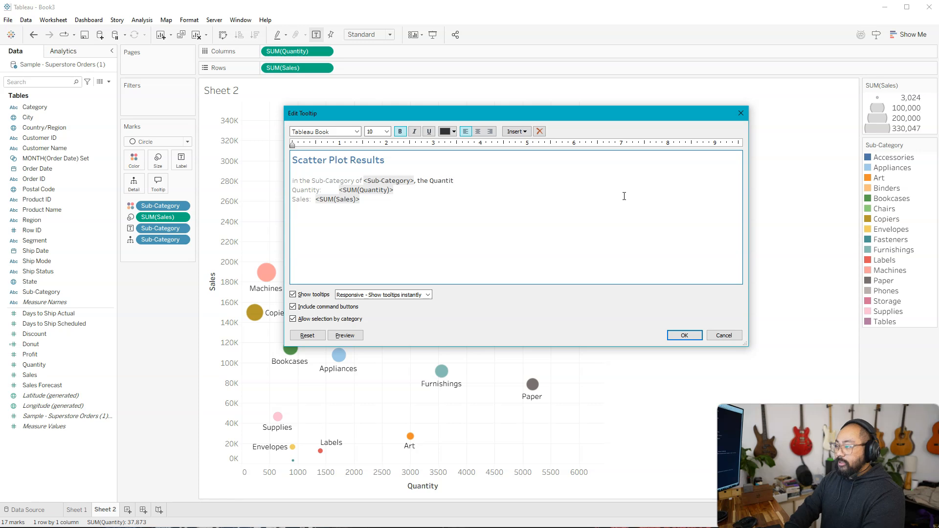
Step: Merge the Quantity and Sales lines into the sentence as "<SUM(Quantity)> with a total Sales of <SUM(Sales)>" and preview the tooltip
{"action": "key", "text": "Delete"}
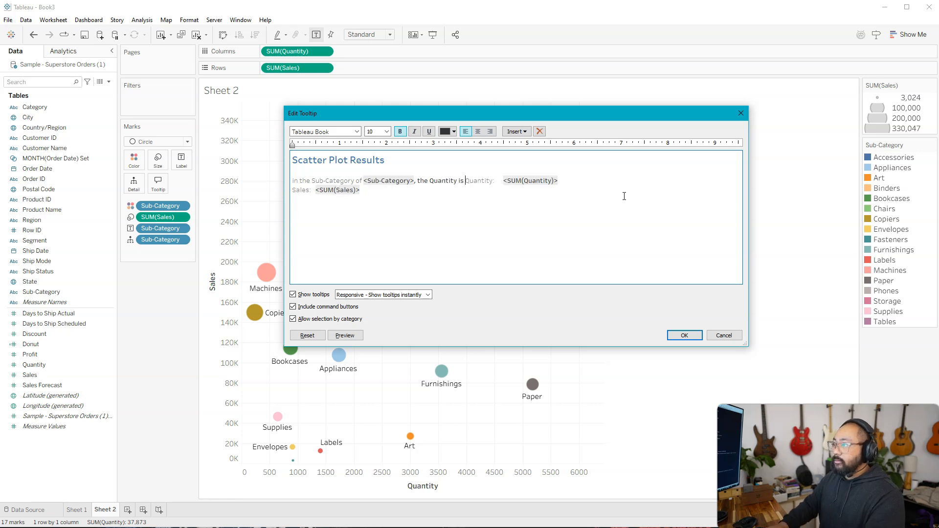
{"action": "key", "text": "Delete"}
{"action": "key", "text": "Delete"}
{"action": "key", "text": "Delete"}
{"action": "key", "text": "Delete"}
{"action": "key", "text": "Delete"}
{"action": "key", "text": "Delete"}
{"action": "key", "text": "Delete"}
{"action": "key", "text": "Delete"}
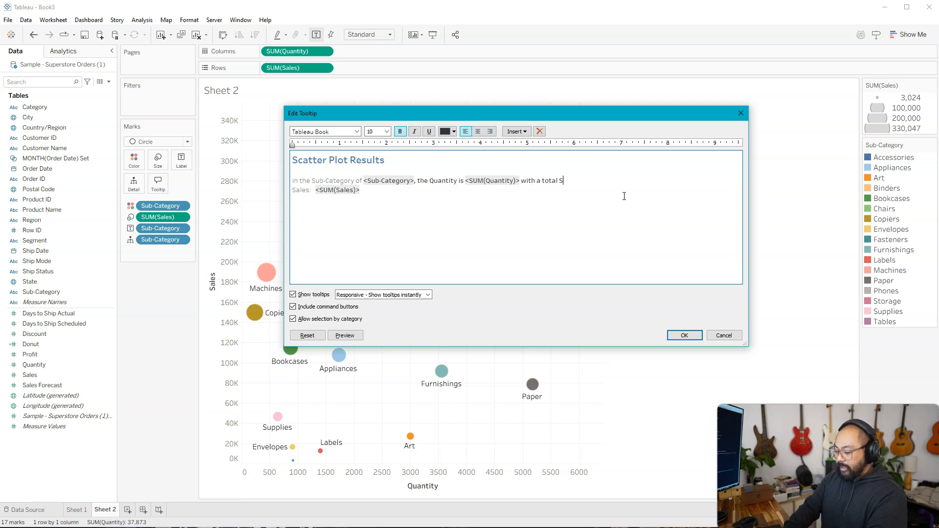
{"action": "key", "text": "BackSpace"}
{"action": "key", "text": "BackSpace"}
{"action": "key", "text": "BackSpace"}
{"action": "key", "text": "BackSpace"}
{"action": "key", "text": "BackSpace"}
{"action": "key", "text": "BackSpace"}
{"action": "key", "text": "BackSpace"}
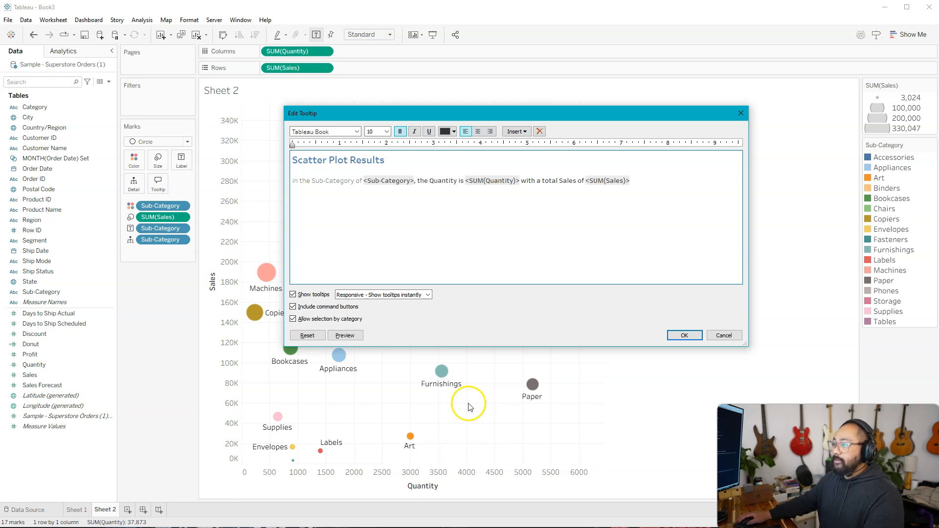
{"action": "left_click", "coordinate": [342, 336]}
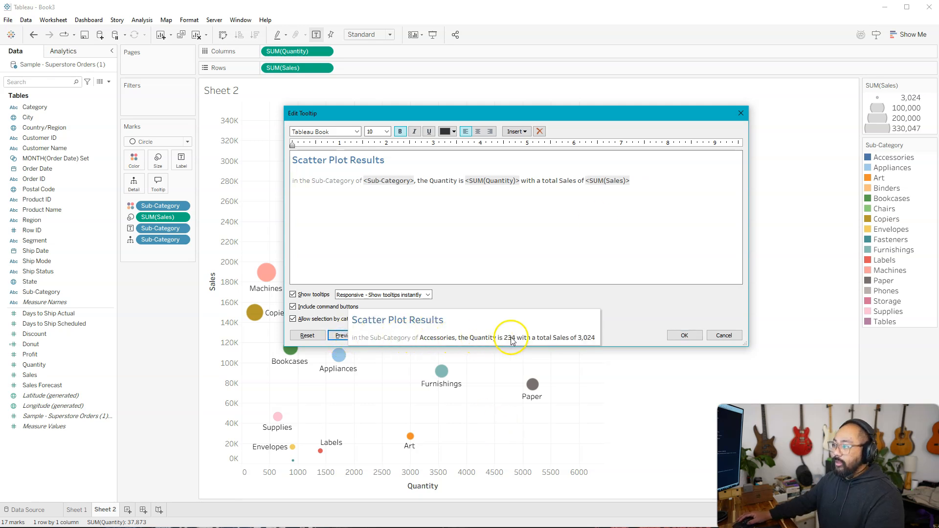
Step: Remove the bold formatting from ", the Quantity is" and "with a total Sales of" in the tooltip sentence
{"action": "left_click", "coordinate": [406, 180]}
{"action": "left_click", "coordinate": [415, 181]}
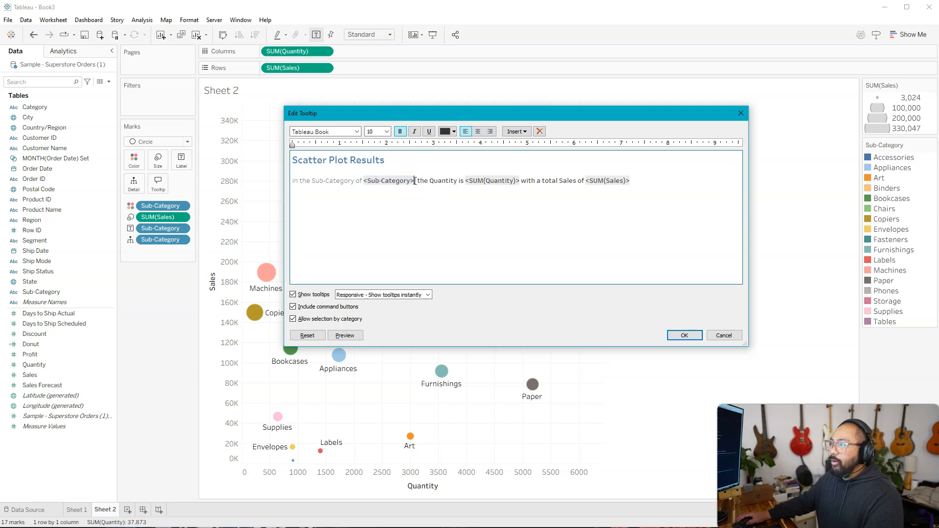
{"action": "left_click", "coordinate": [401, 131]}
{"action": "left_click_drag", "start_coordinate": [521, 181], "coordinate": [549, 180]}
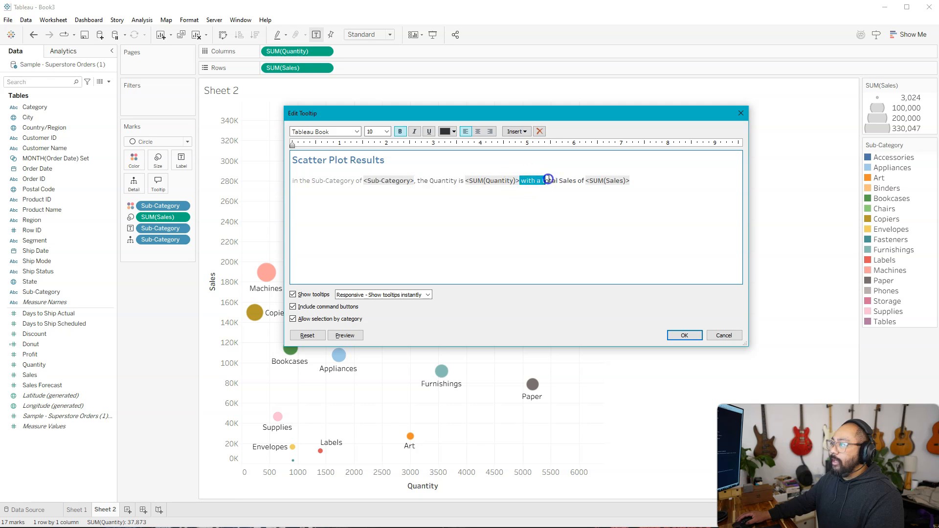
{"action": "left_click", "coordinate": [400, 132]}
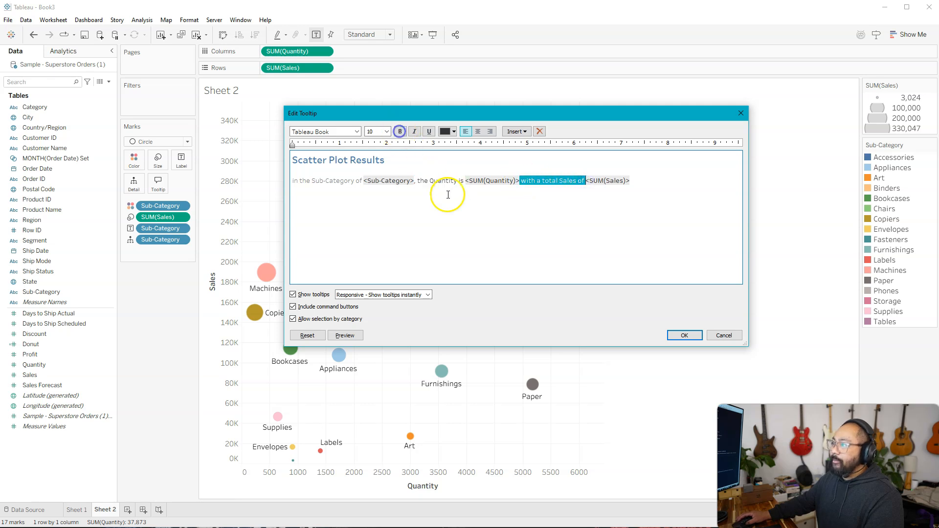
{"action": "left_click", "coordinate": [404, 209]}
Step: Set the Sub-Category, SUM(Quantity) and SUM(Sales) fields in the tooltip sentence to 12-point text
{"action": "left_click", "coordinate": [364, 179]}
{"action": "left_click_drag", "start_coordinate": [365, 179], "coordinate": [414, 182]}
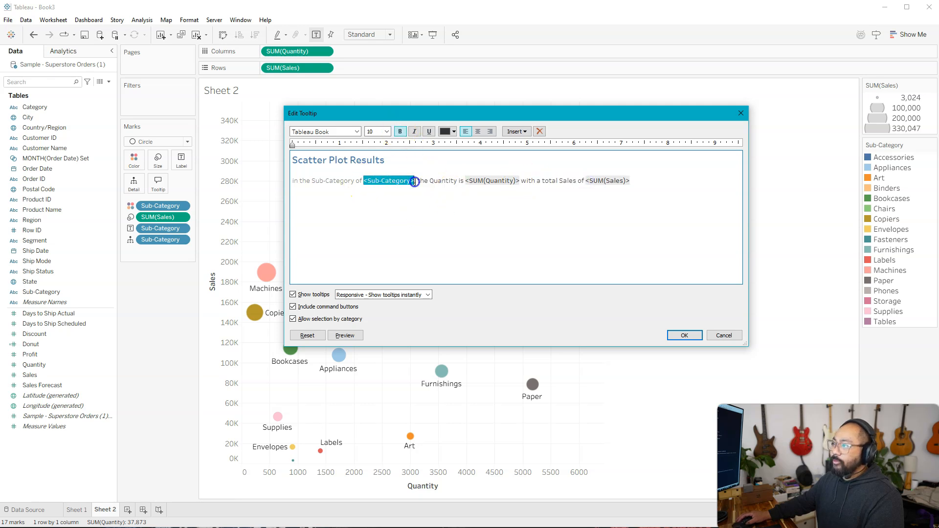
{"action": "left_click", "coordinate": [387, 132]}
{"action": "left_click", "coordinate": [380, 170]}
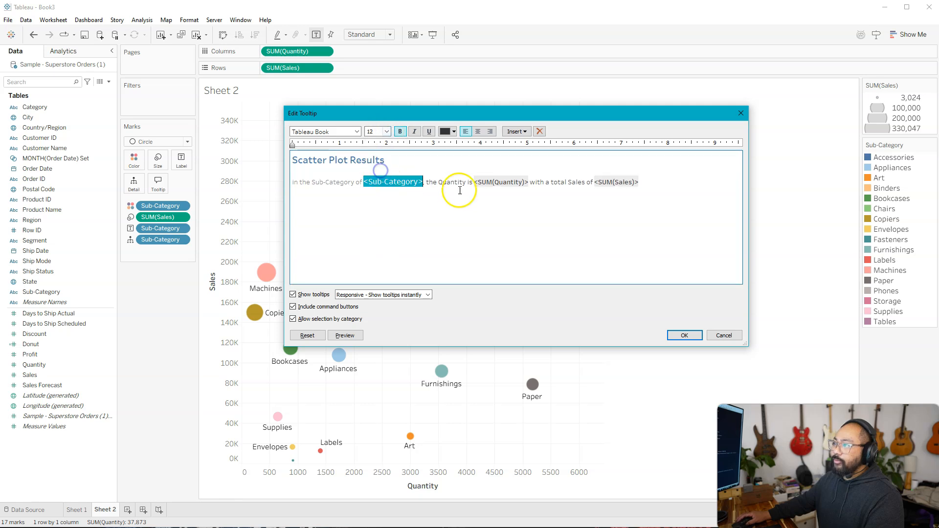
{"action": "left_click_drag", "start_coordinate": [475, 182], "coordinate": [524, 183]}
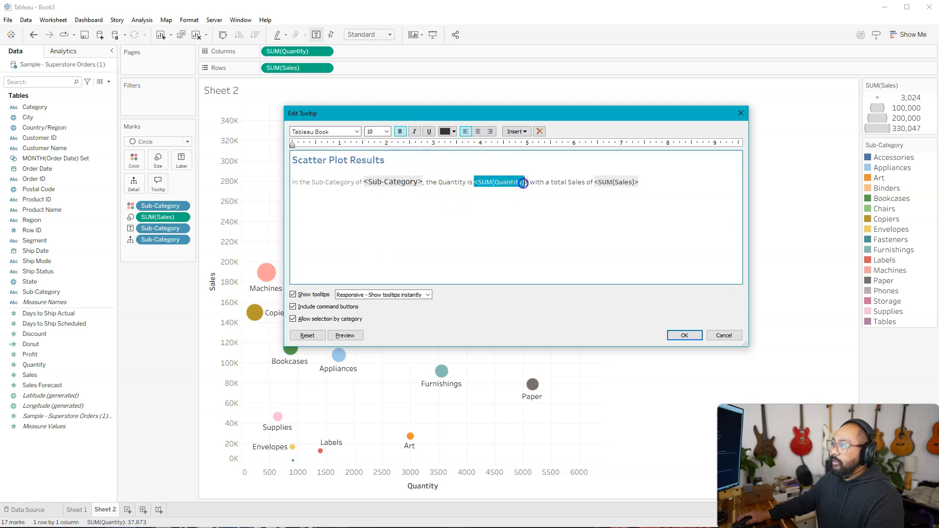
{"action": "left_click", "coordinate": [386, 132]}
{"action": "left_click", "coordinate": [381, 170]}
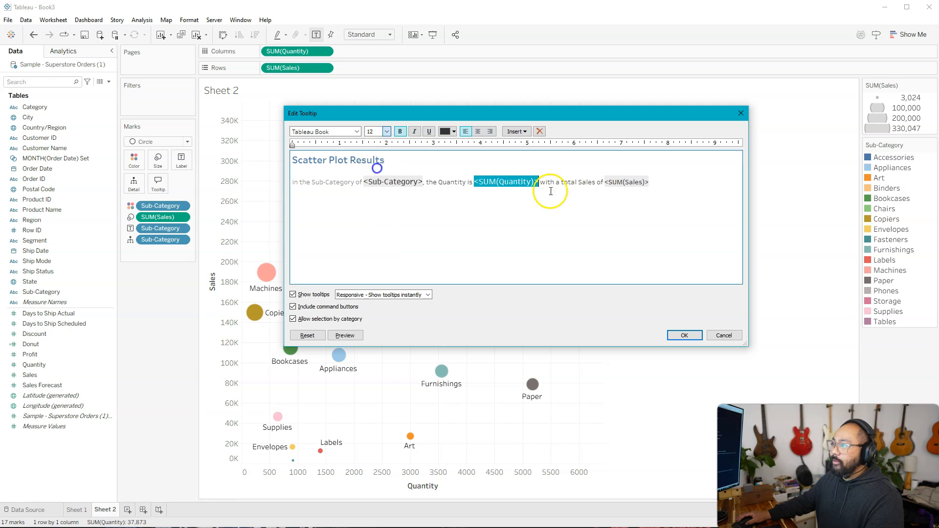
{"action": "left_click", "coordinate": [607, 182]}
{"action": "left_click_drag", "start_coordinate": [606, 180], "coordinate": [650, 181]}
{"action": "left_click", "coordinate": [386, 131]}
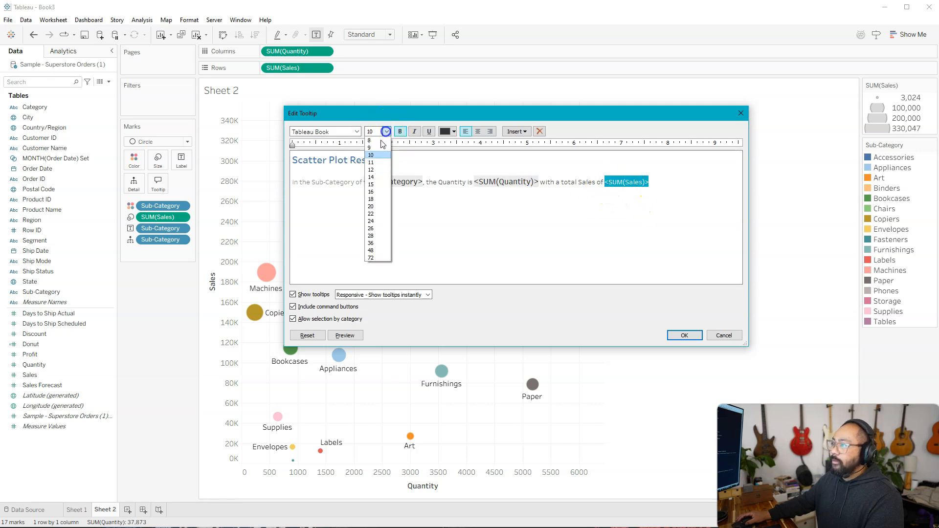
{"action": "left_click", "coordinate": [379, 171]}
Step: Color the tooltip's Sub-Category field blue, the SUM(Quantity) field red and the SUM(Sales) field green
{"action": "left_click", "coordinate": [362, 182]}
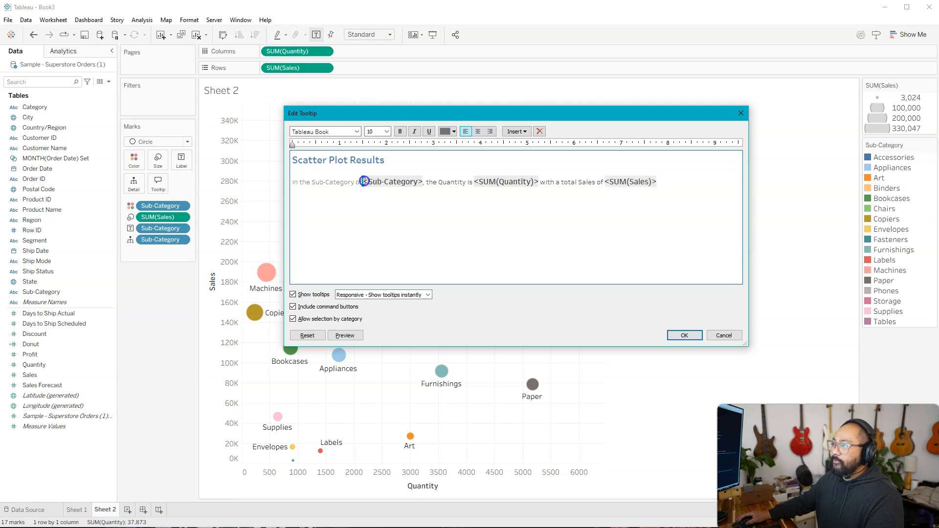
{"action": "left_click_drag", "start_coordinate": [364, 181], "coordinate": [406, 179]}
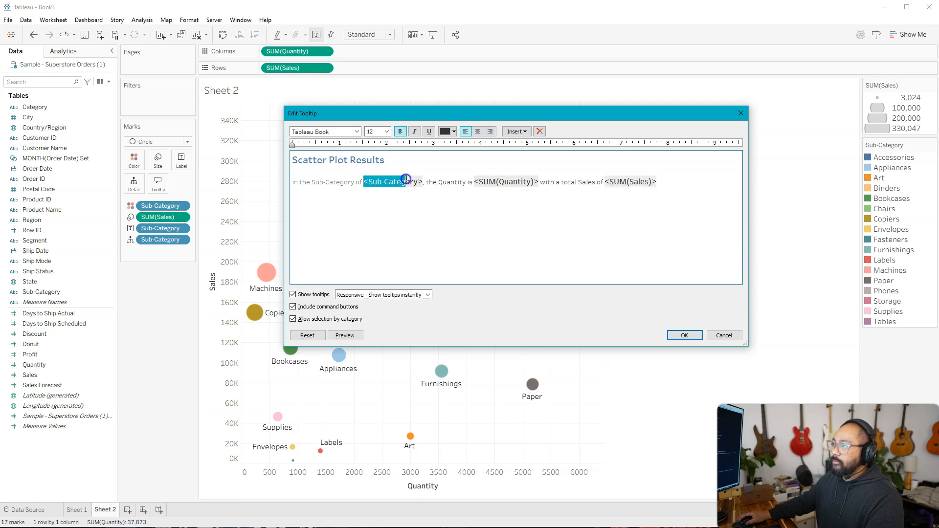
{"action": "left_click", "coordinate": [449, 131]}
{"action": "left_click", "coordinate": [501, 142]}
{"action": "left_click_drag", "start_coordinate": [474, 182], "coordinate": [537, 183]}
{"action": "left_click", "coordinate": [449, 131]}
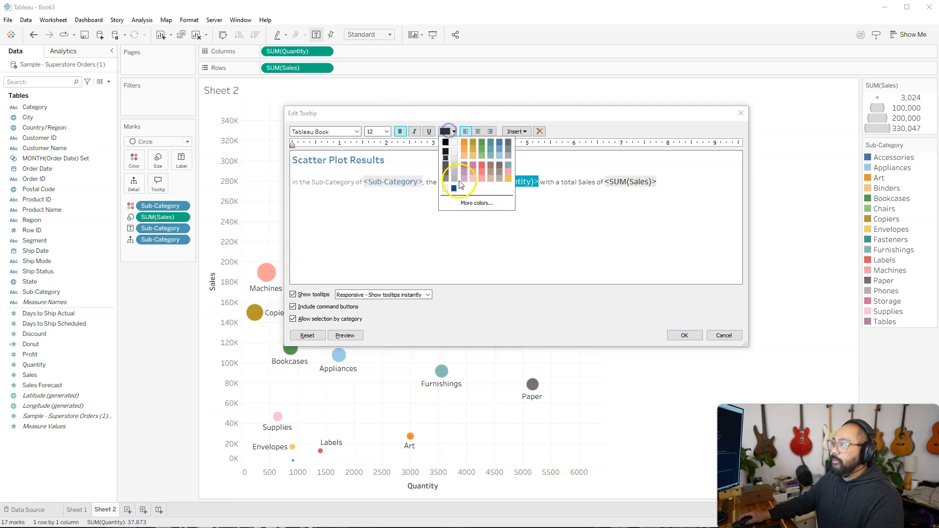
{"action": "left_click", "coordinate": [478, 168]}
{"action": "left_click_drag", "start_coordinate": [603, 181], "coordinate": [670, 182]}
{"action": "left_click", "coordinate": [449, 131]}
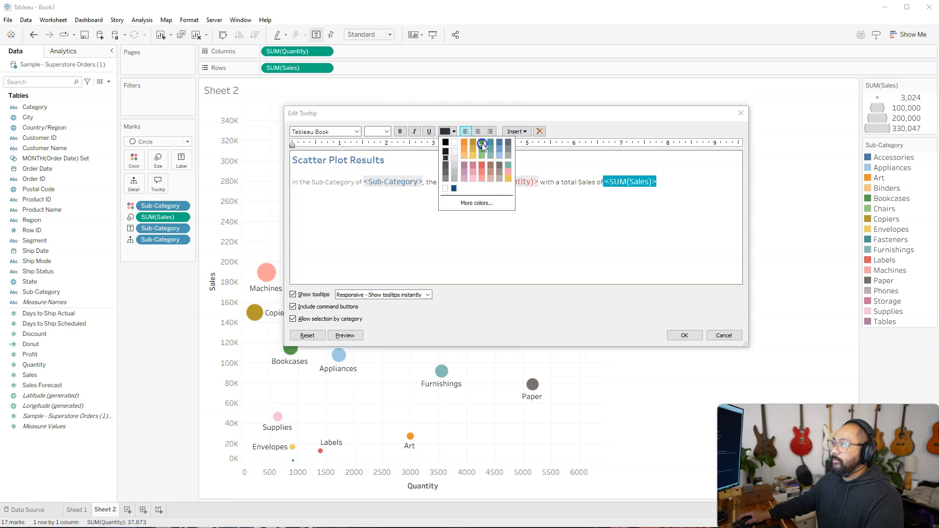
{"action": "left_click", "coordinate": [482, 143]}
Step: Preview and apply the tooltip edits, and check the resulting tooltip on the Phones circle
{"action": "left_click", "coordinate": [343, 334]}
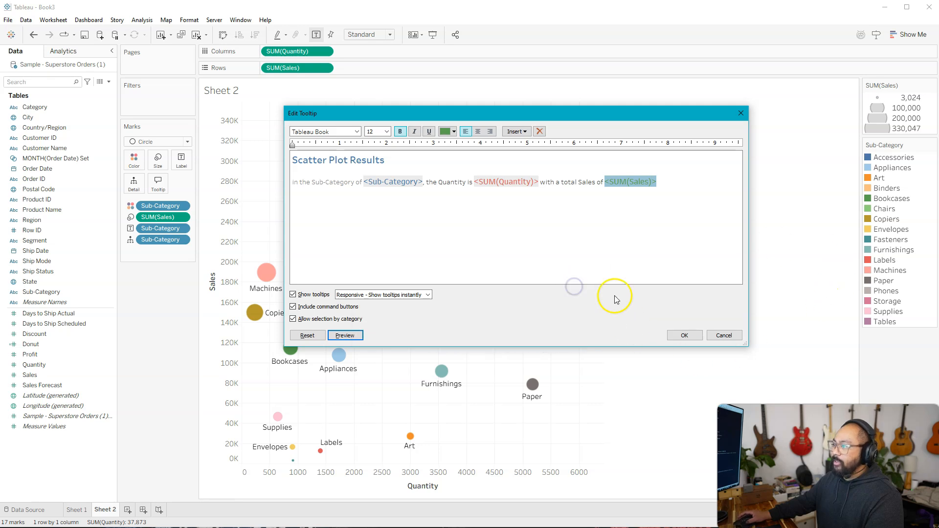
{"action": "left_click", "coordinate": [685, 336]}
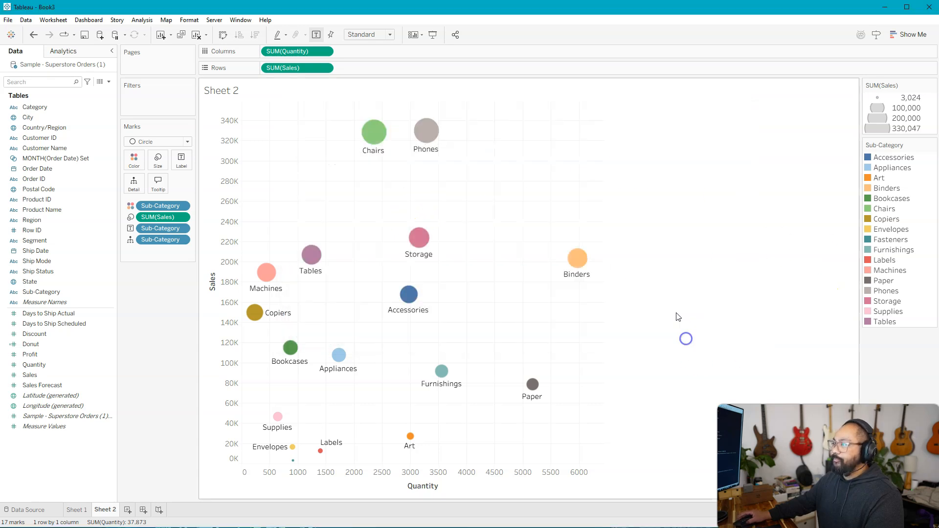
{"action": "mouse_move", "coordinate": [423, 133]}
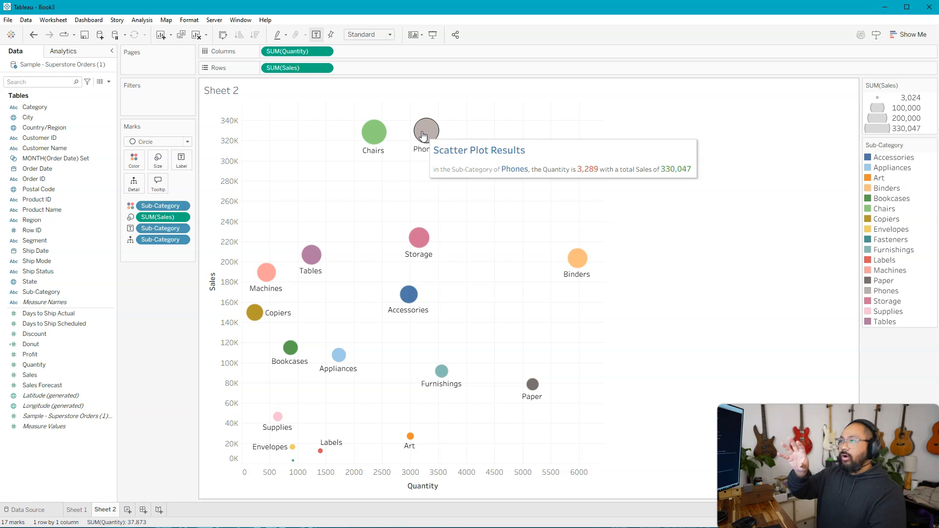
{"action": "key", "text": "alt"}
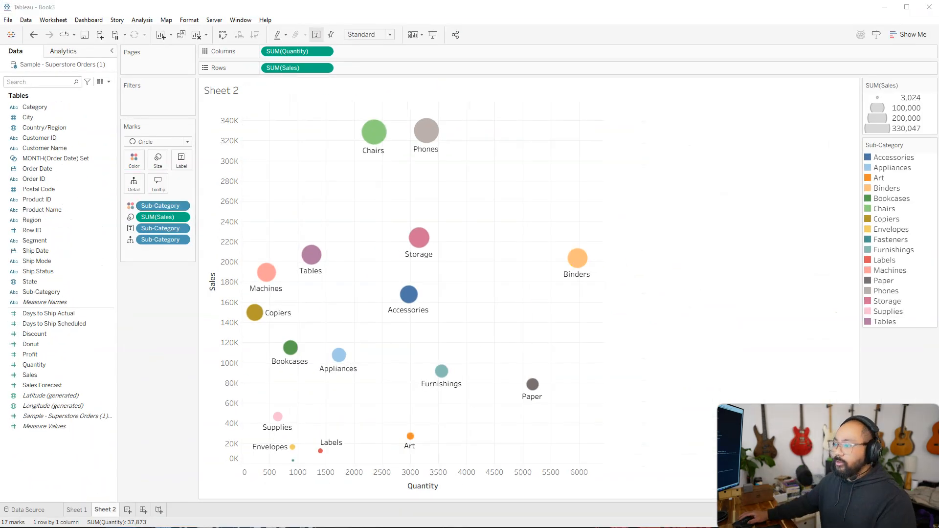
Step: Build a bar chart of Sales by Category on a new worksheet and widen its columns to show the full category names
{"action": "left_click", "coordinate": [127, 510]}
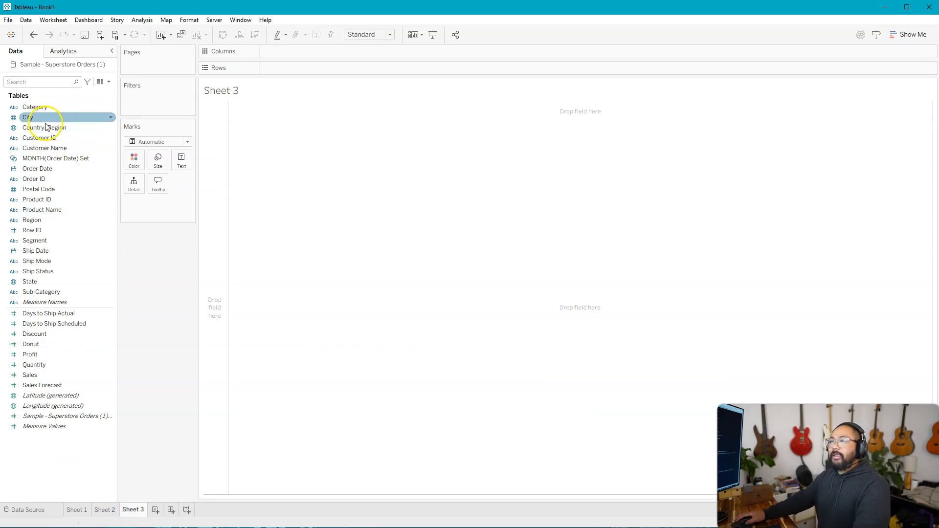
{"action": "left_click_drag", "start_coordinate": [49, 106], "coordinate": [289, 54]}
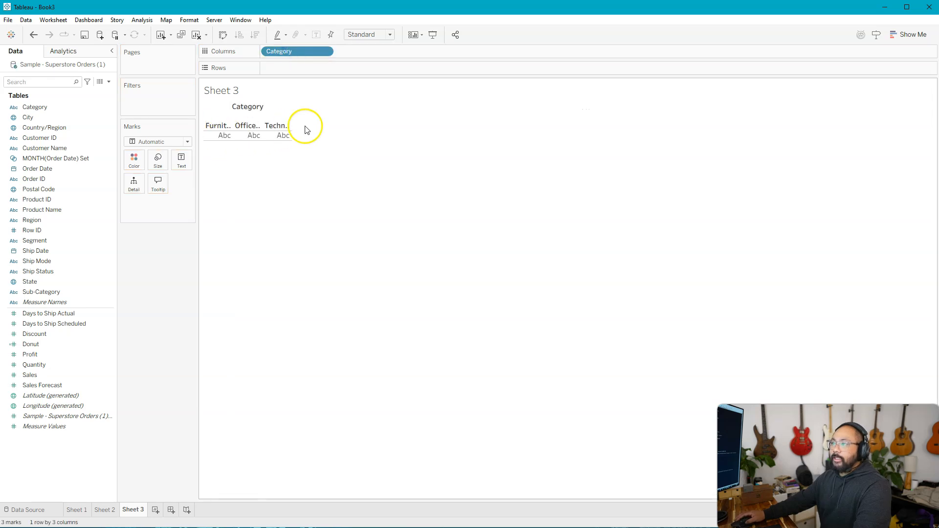
{"action": "left_click_drag", "start_coordinate": [33, 375], "coordinate": [310, 71]}
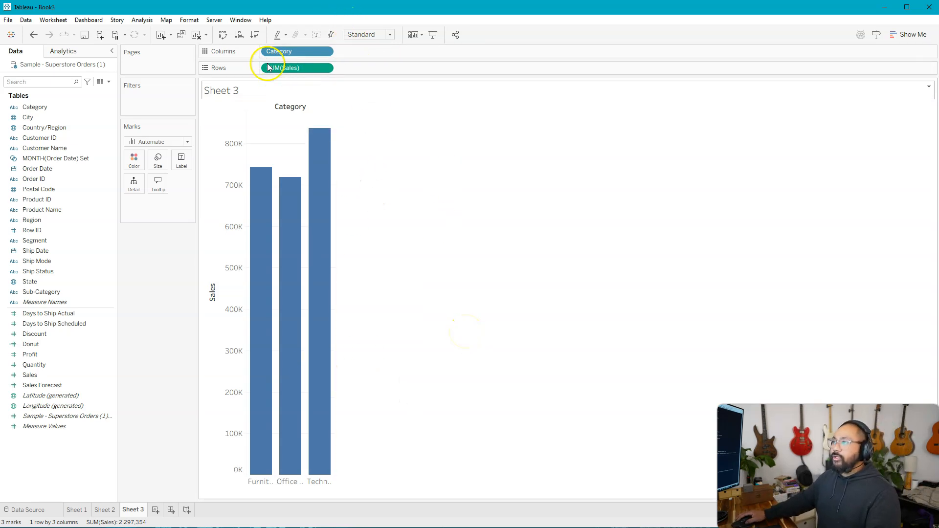
{"action": "left_click_drag", "start_coordinate": [274, 484], "coordinate": [347, 486]}
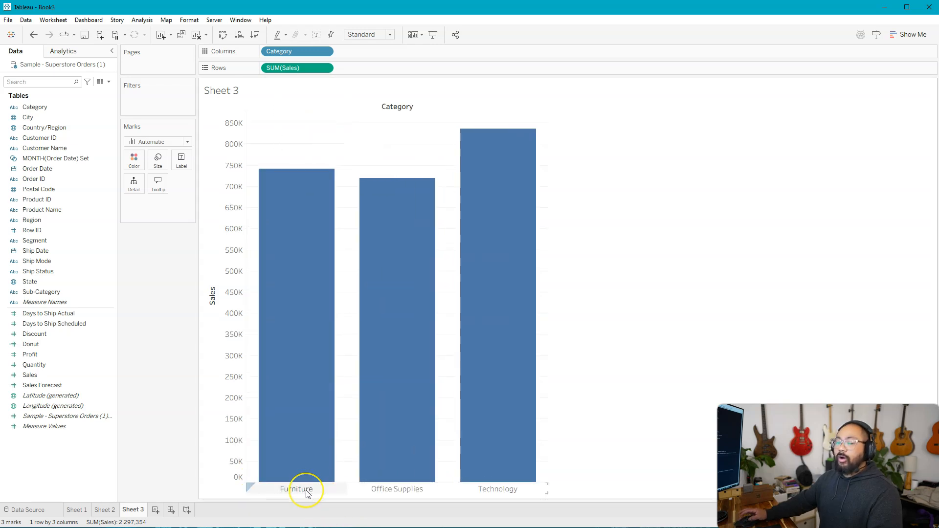
Step: Add Sub-Category to the columns after Category and color the bars by Sub-Category
{"action": "left_click", "coordinate": [39, 292]}
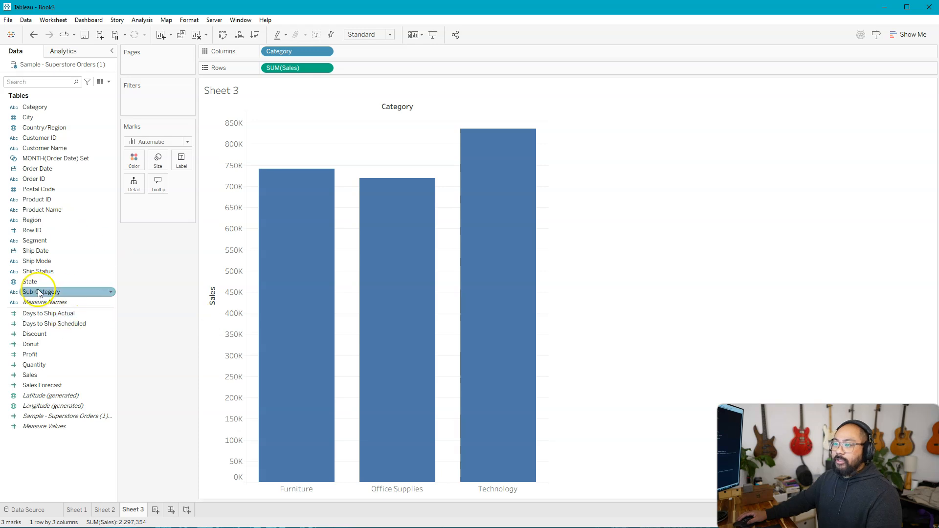
{"action": "left_click_drag", "start_coordinate": [39, 292], "coordinate": [374, 51]}
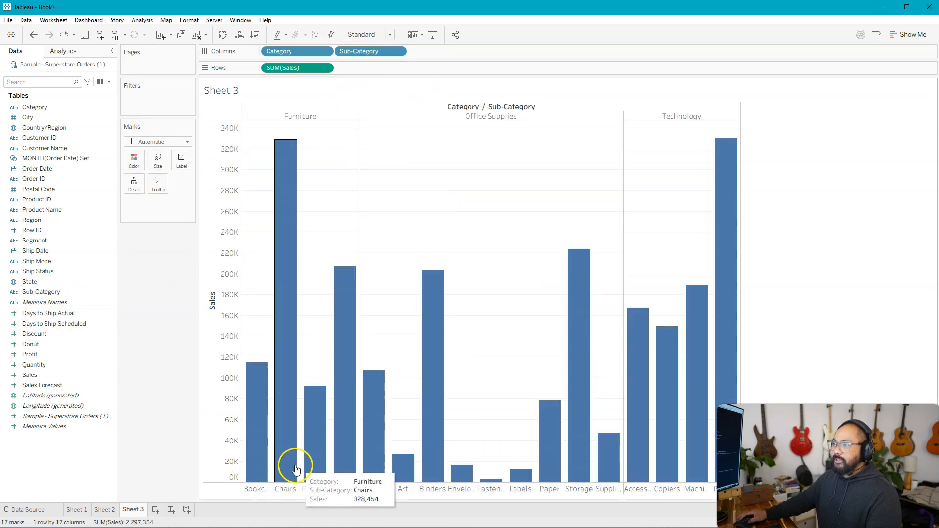
{"action": "left_click", "coordinate": [98, 271]}
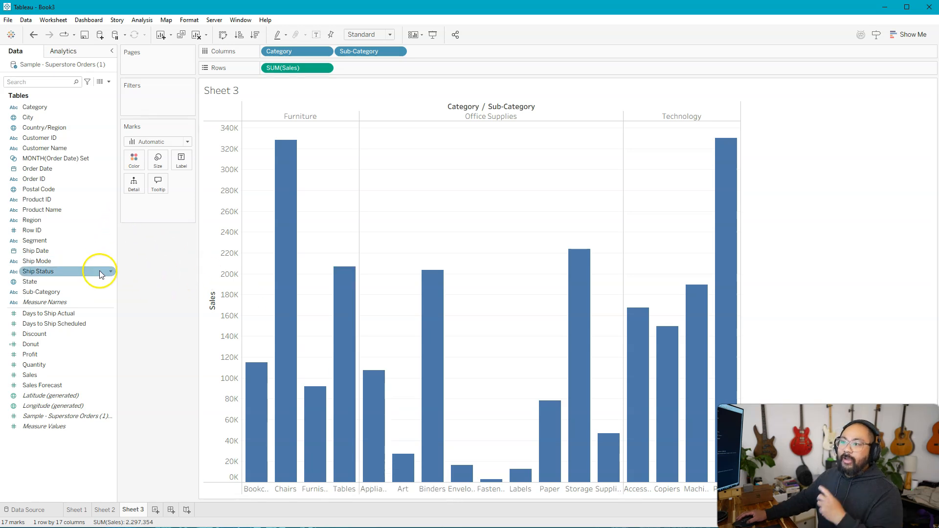
{"action": "left_click", "coordinate": [54, 293]}
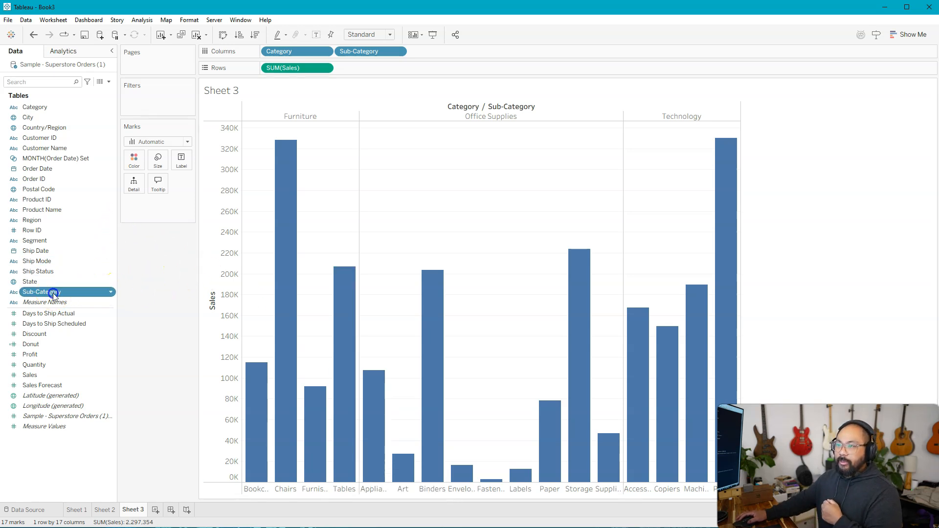
{"action": "left_click_drag", "start_coordinate": [54, 293], "coordinate": [134, 161]}
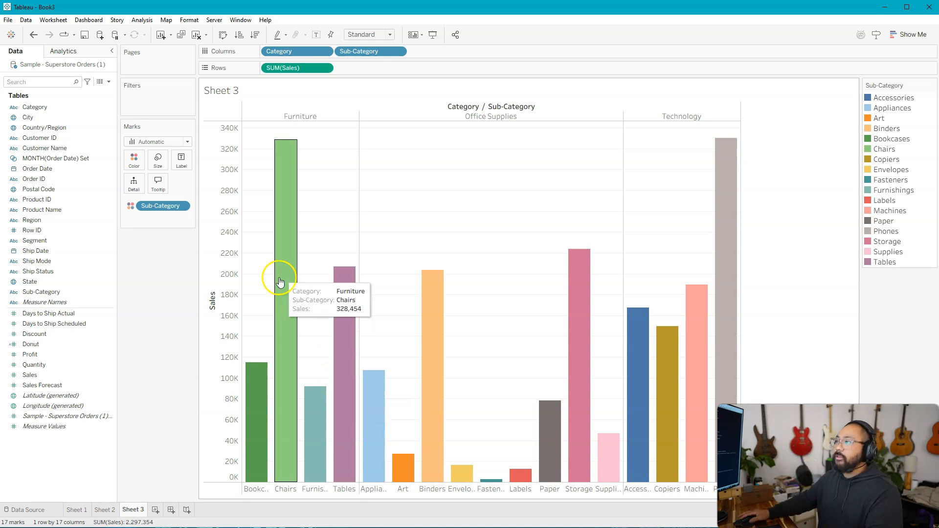
{"action": "key", "text": "alt"}
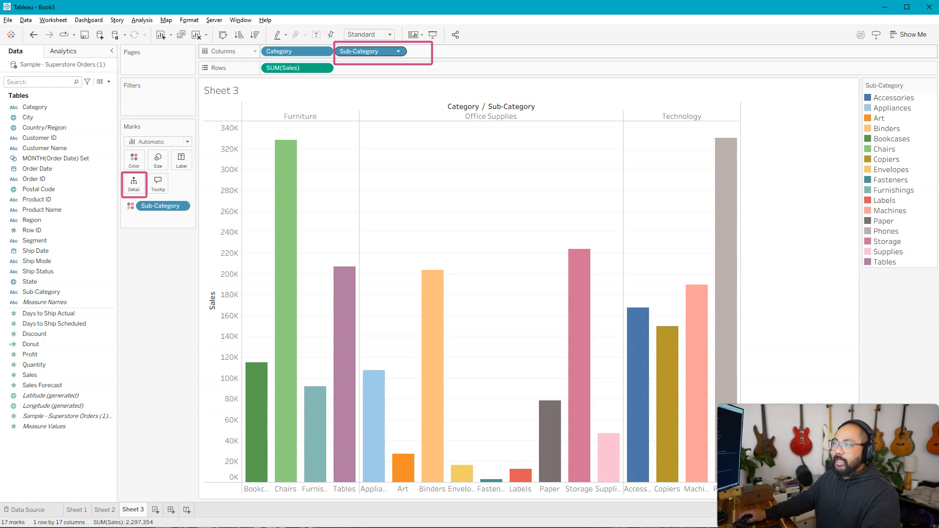
Step: Move Sub-Category from the columns to the marks' Detail to stack the sub-categories within each Category bar
{"action": "left_click_drag", "start_coordinate": [377, 51], "coordinate": [139, 185]}
{"action": "mouse_move", "coordinate": [286, 458]}
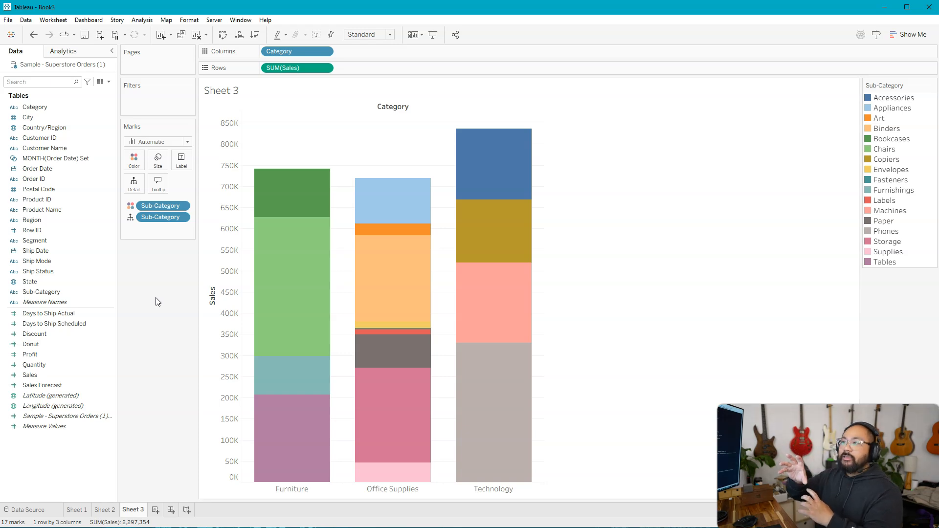
{"action": "key", "text": "alt"}
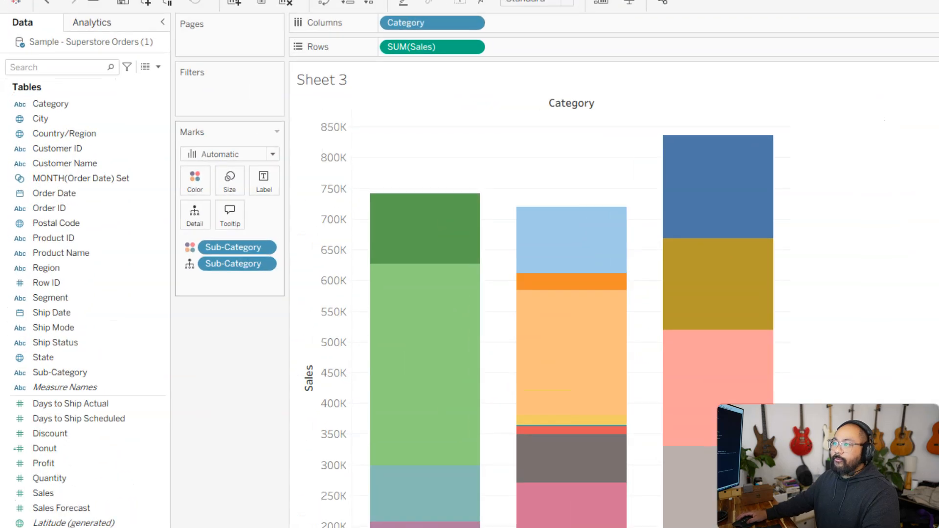